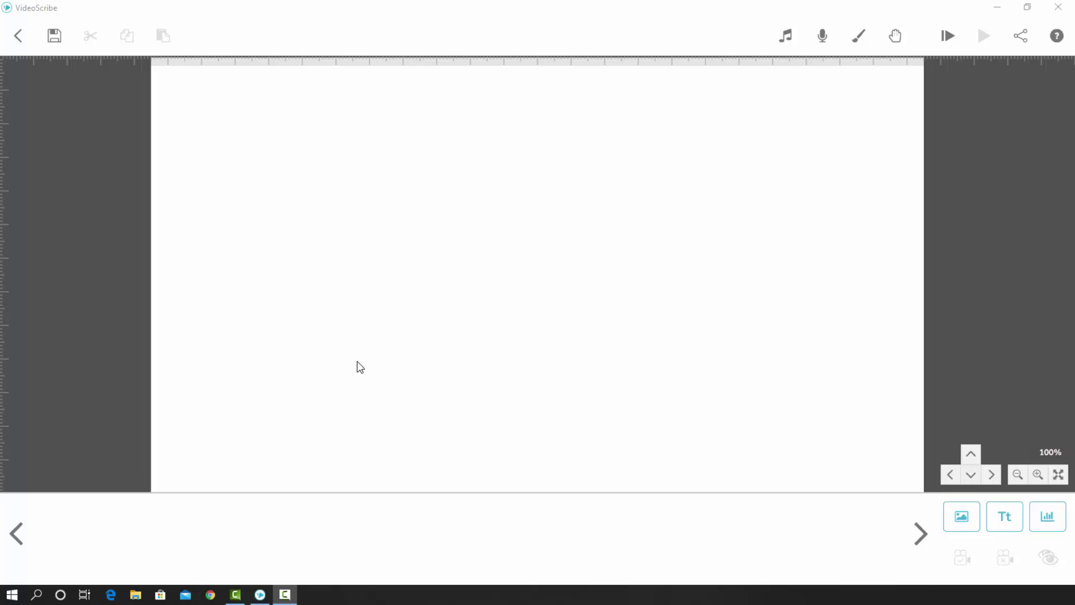
Step: Add the text "If You Want To Be Successful" to the canvas in red, using the Londrina Solid font
left_click(1008, 520)
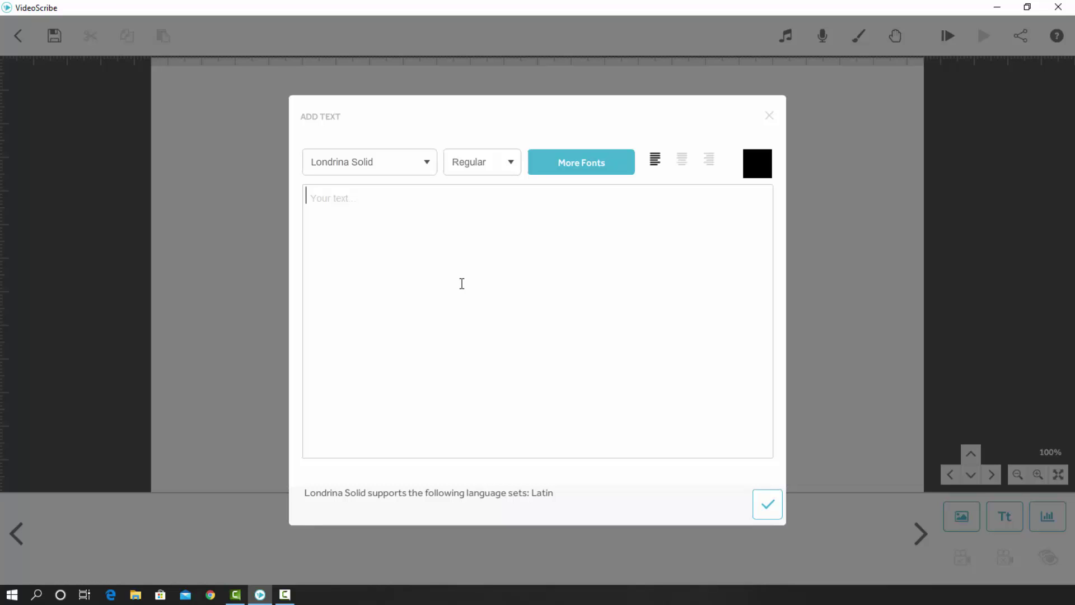
type("If You Want To Be")
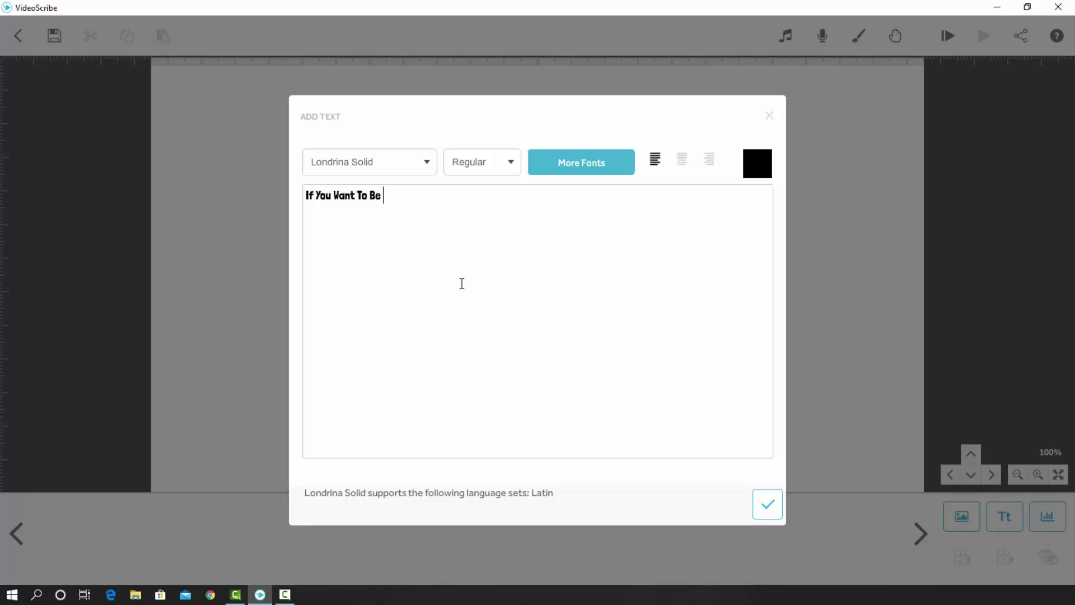
type(" Successful")
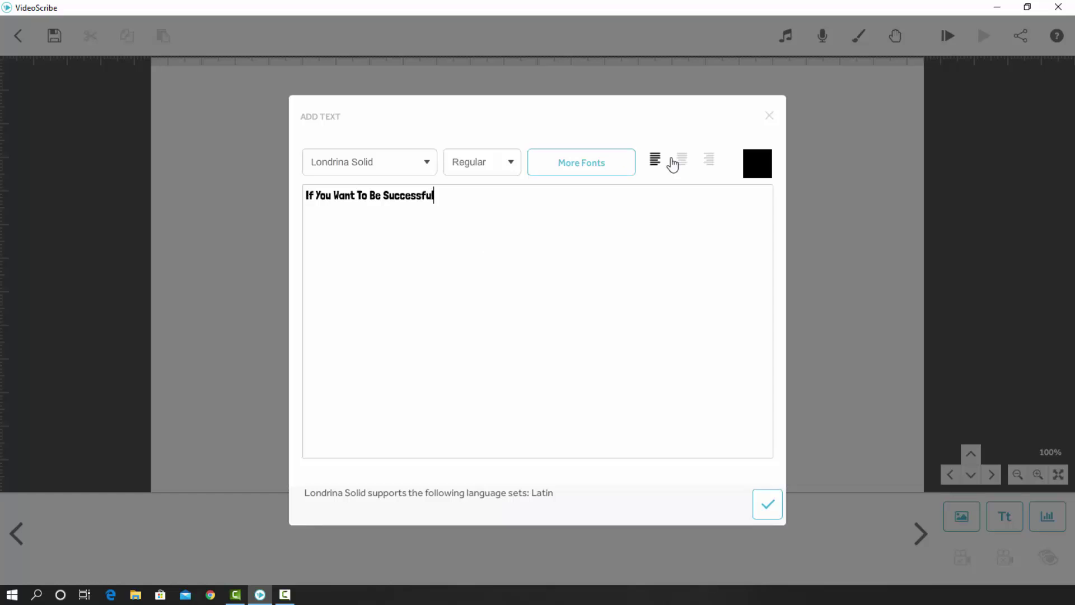
left_click(763, 165)
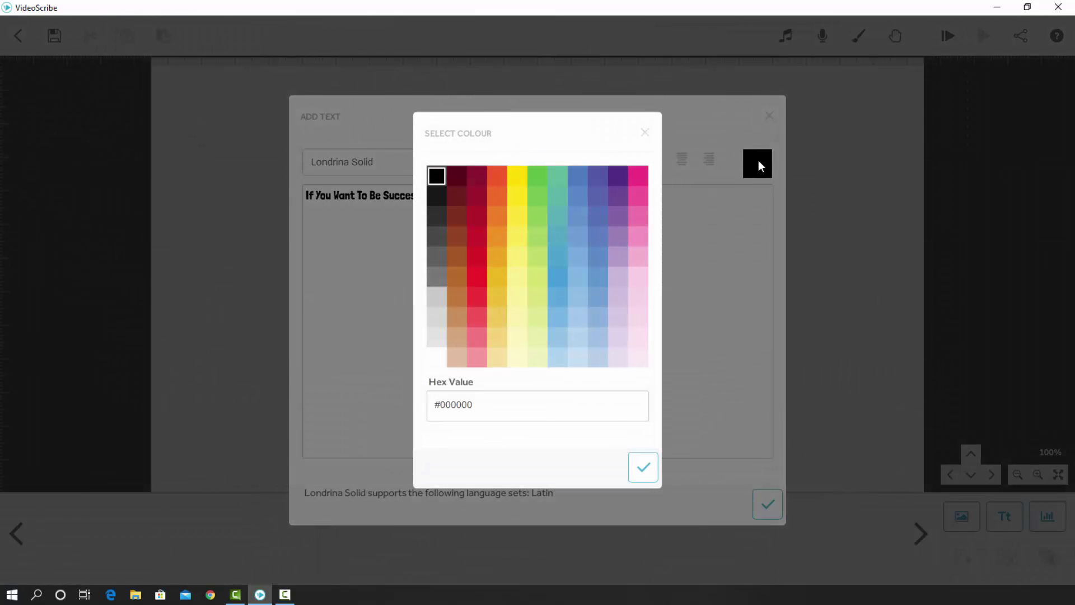
left_click(476, 278)
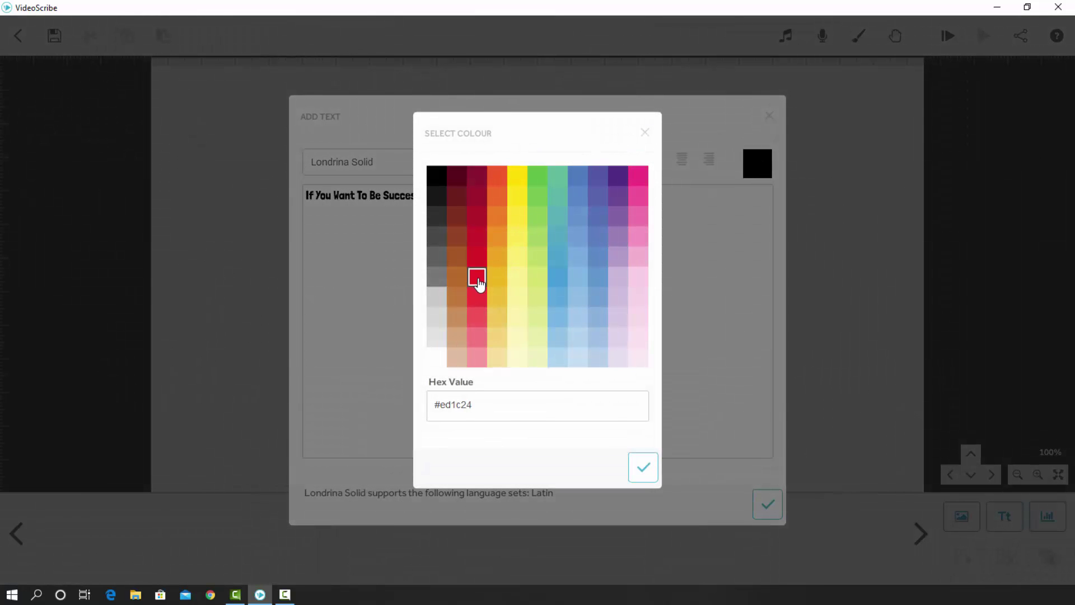
left_click(643, 469)
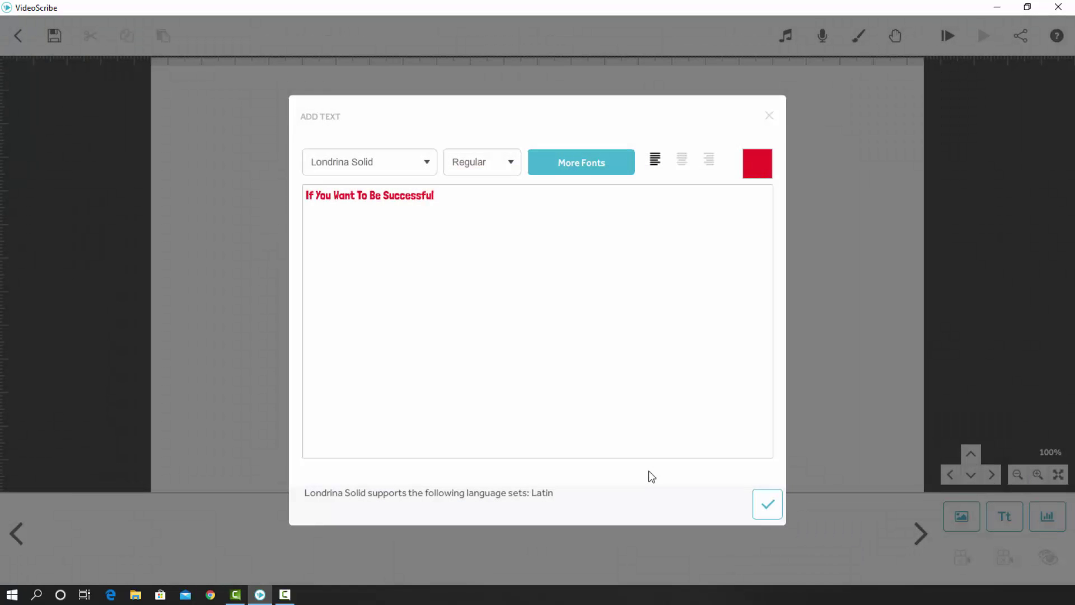
left_click(767, 504)
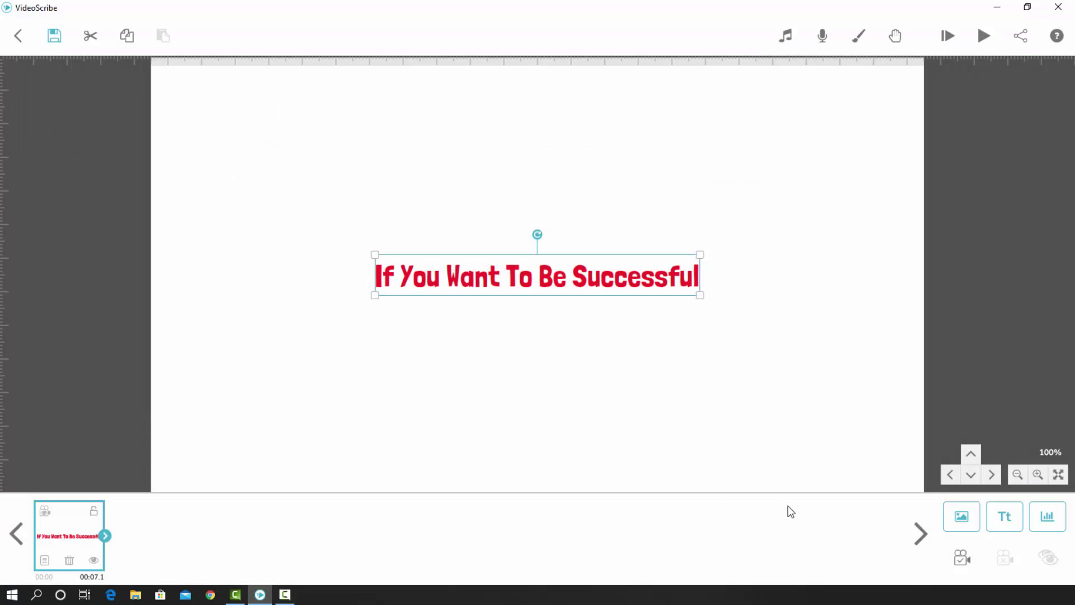
Step: Move the red title to the upper part of the canvas, shrink it slightly, and set its camera to the current position
left_click_drag(628, 285, 625, 172)
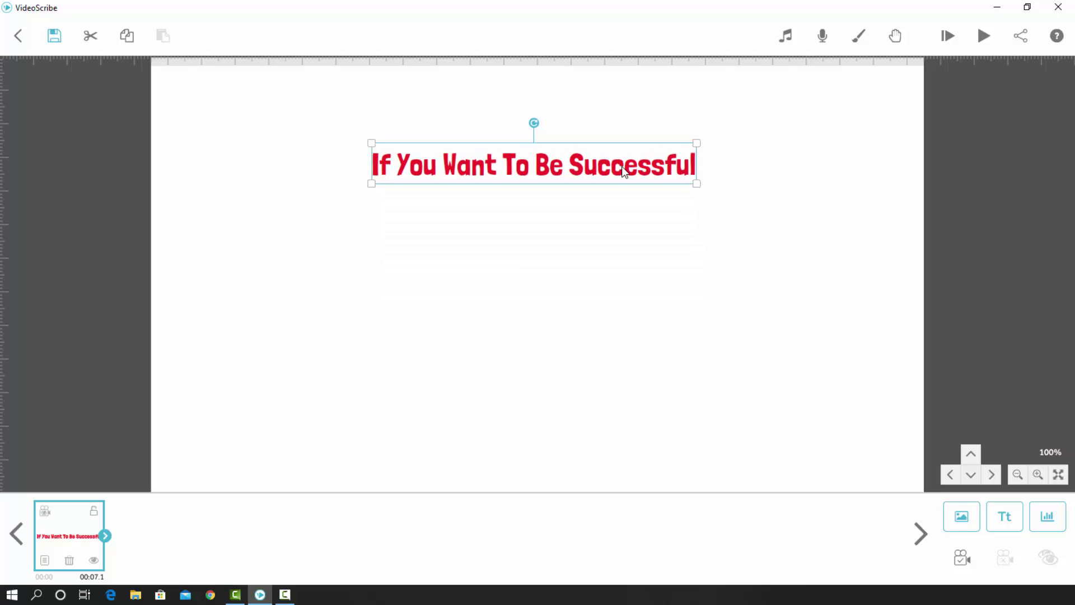
left_click_drag(697, 185, 674, 182)
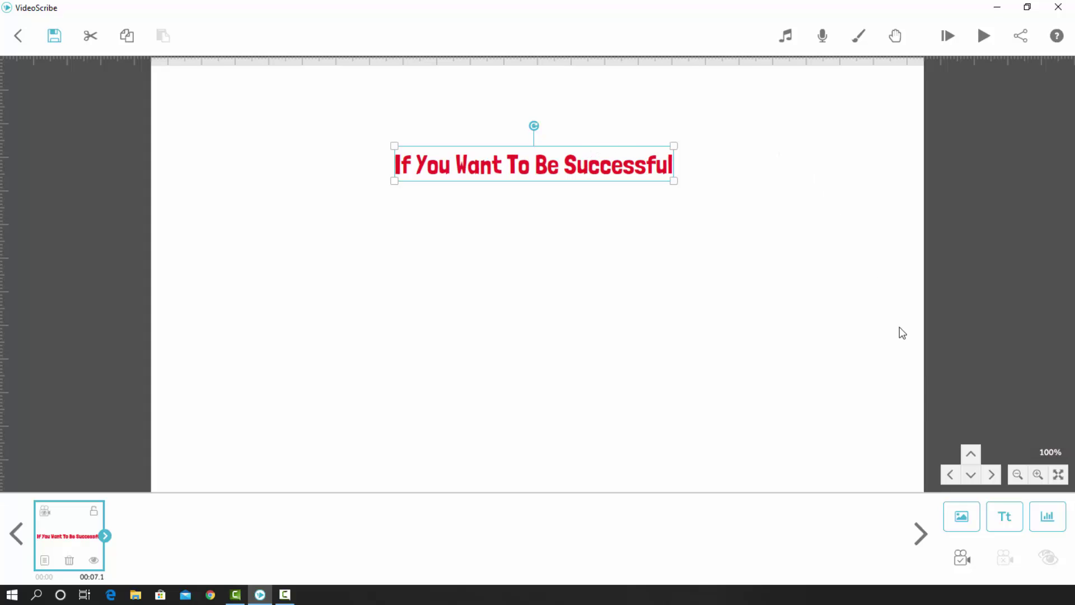
left_click(961, 558)
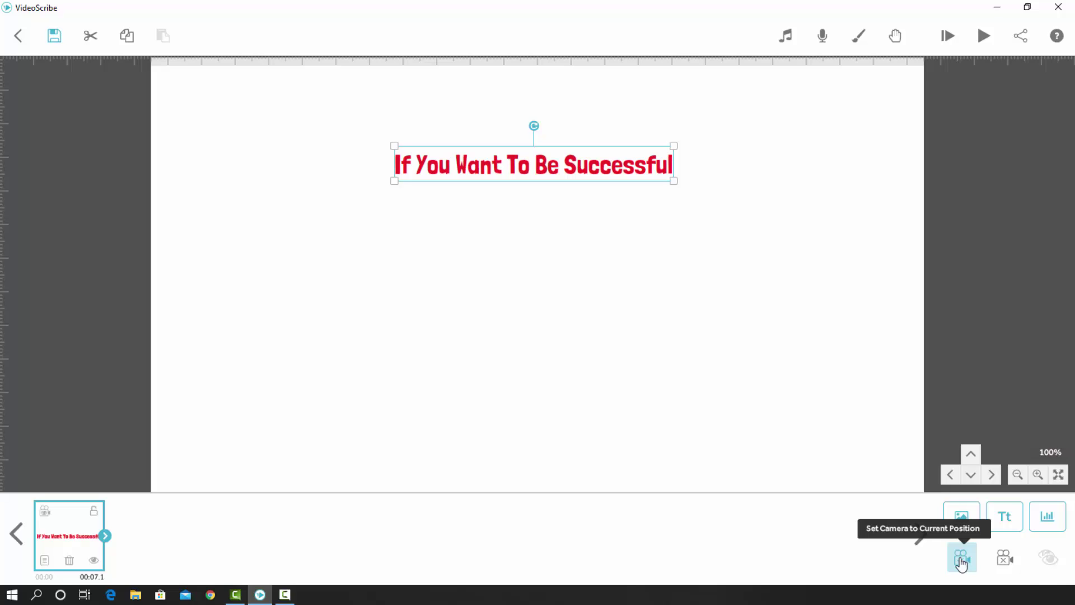
Step: Search the image library for "winner" and add the image of a figure climbing yellow steps with a red flag
left_click(957, 521)
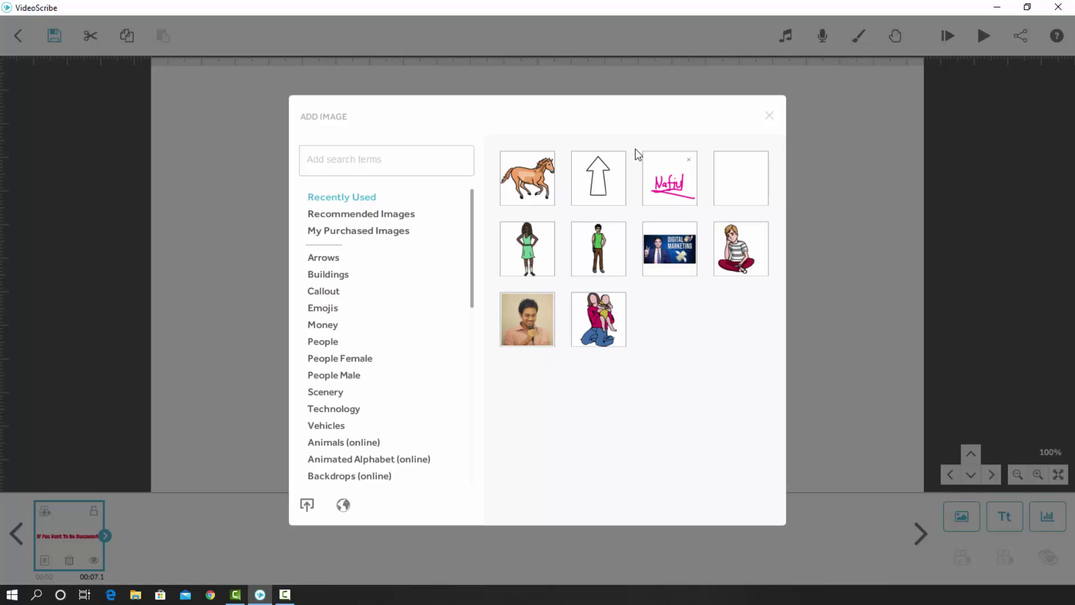
left_click(368, 166)
type("winner")
key("Return")
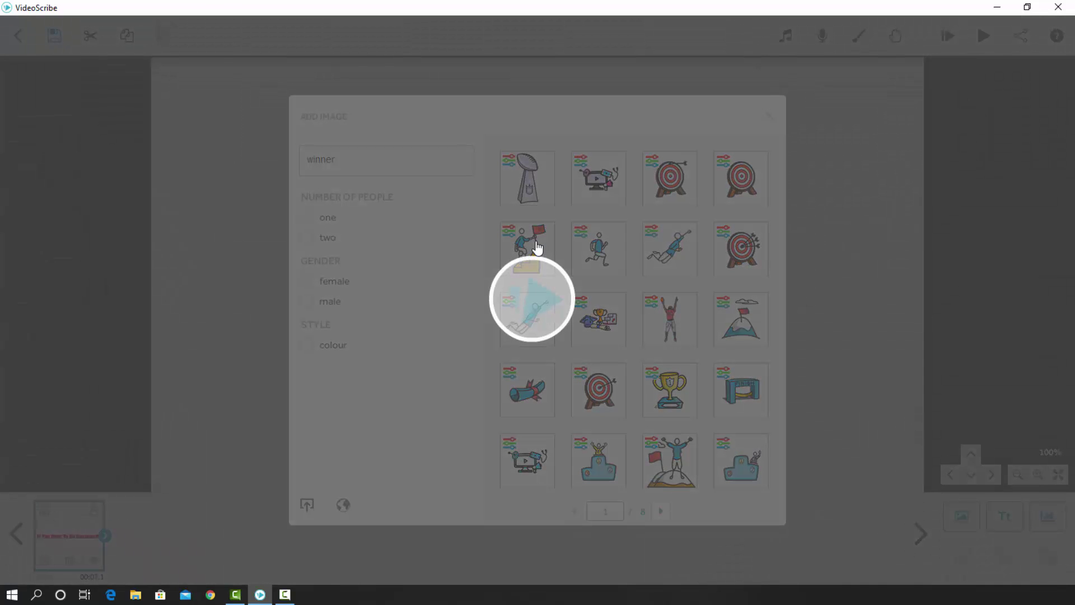
left_click(537, 247)
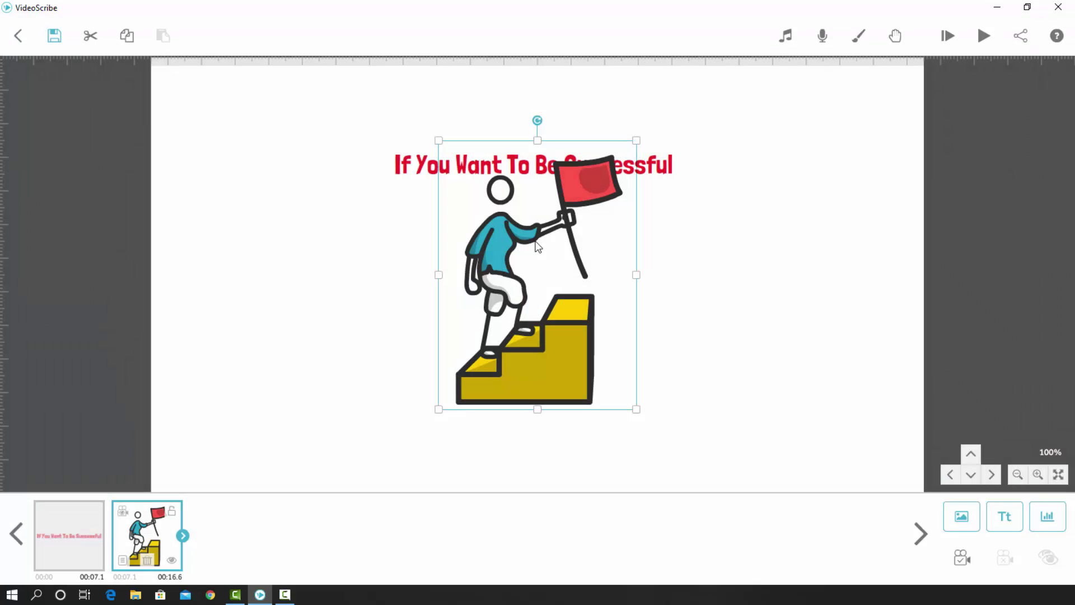
Step: Place the flag-bearer image below the title, shrink it to fit, and set its camera to the current position
left_click_drag(537, 247, 530, 291)
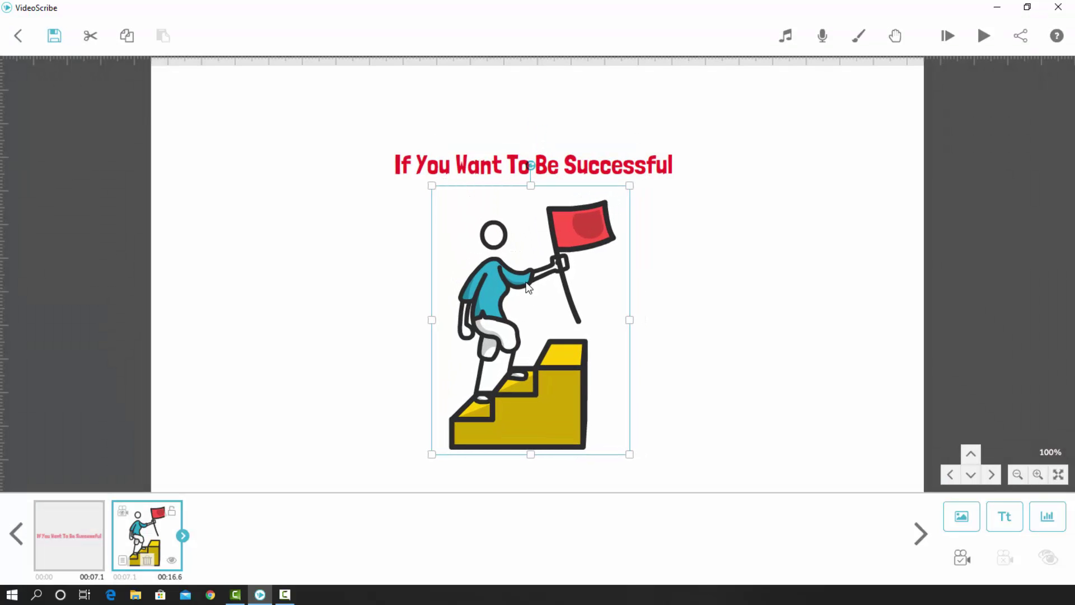
left_click_drag(432, 188, 503, 236)
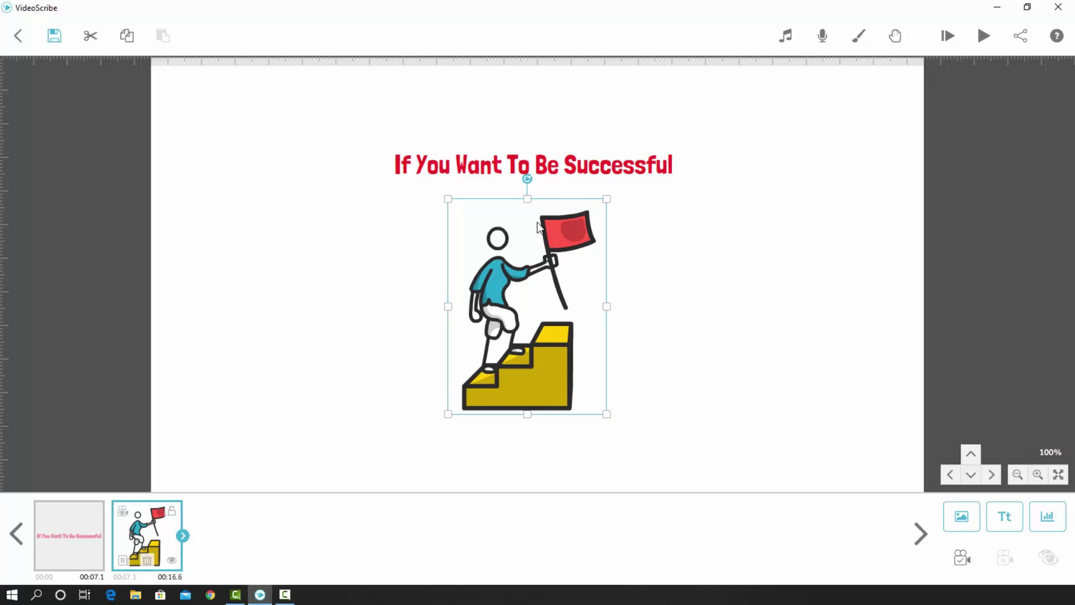
left_click(969, 563)
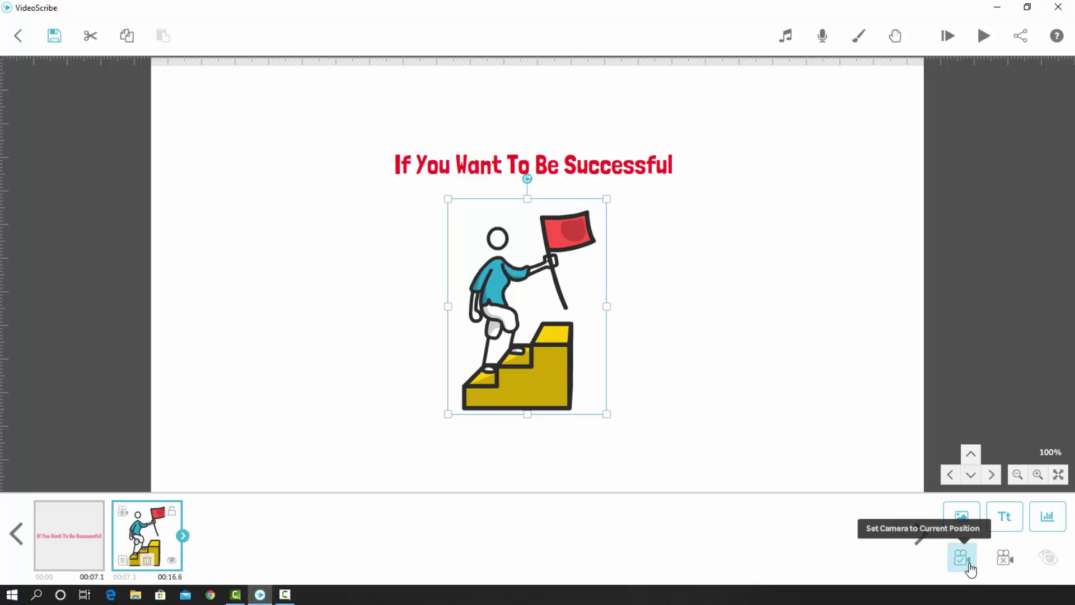
Step: Search the image library for "arrow" and add the blue 3D right-pointing arrow from the second page of results
left_click(969, 516)
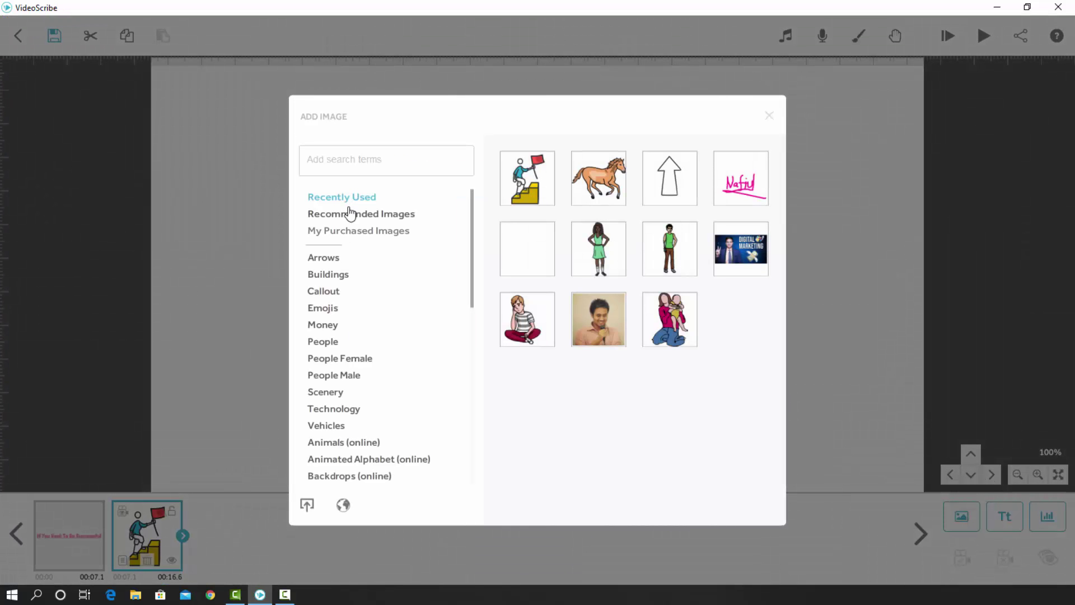
left_click(359, 166)
type("arrow")
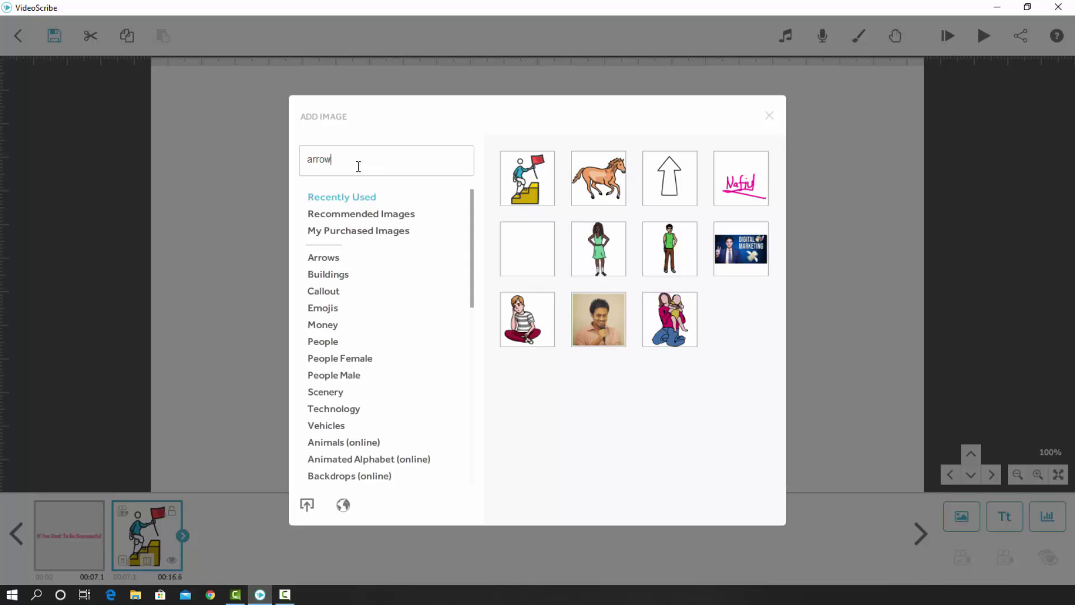
key("Return")
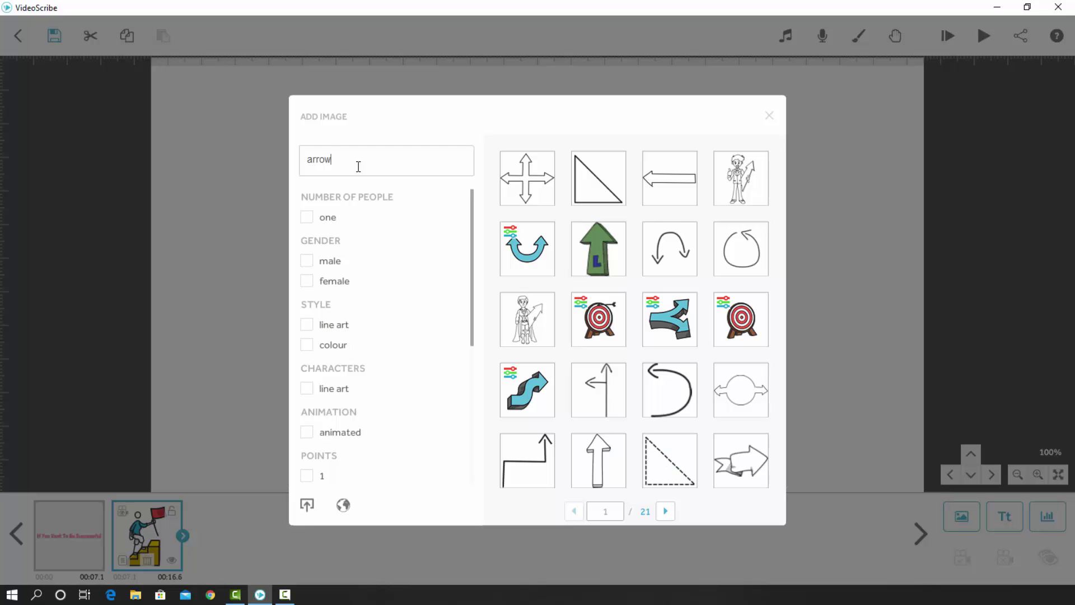
left_click(670, 512)
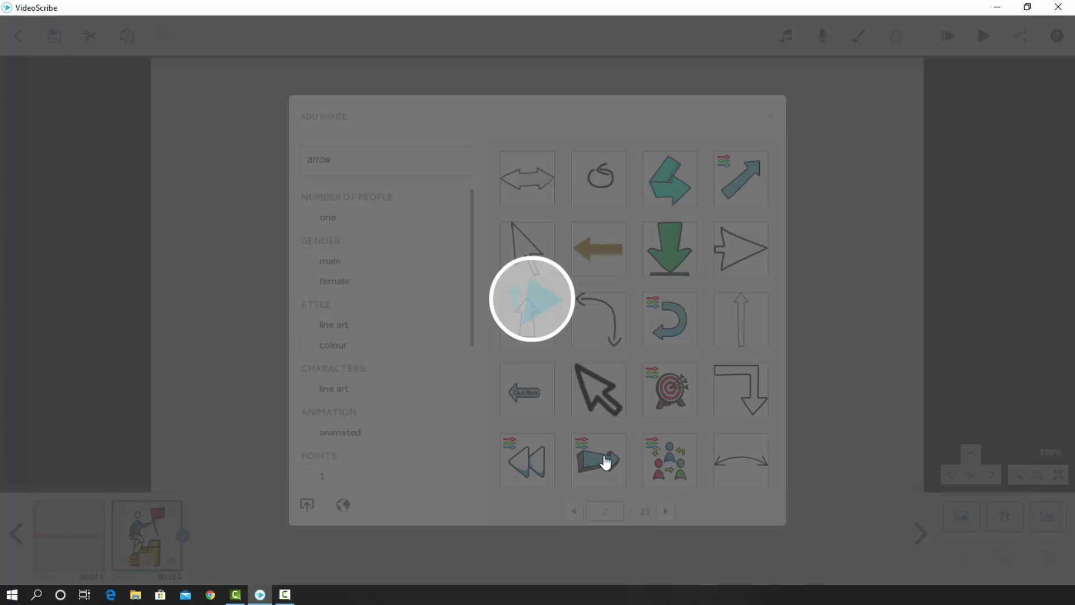
left_click(605, 462)
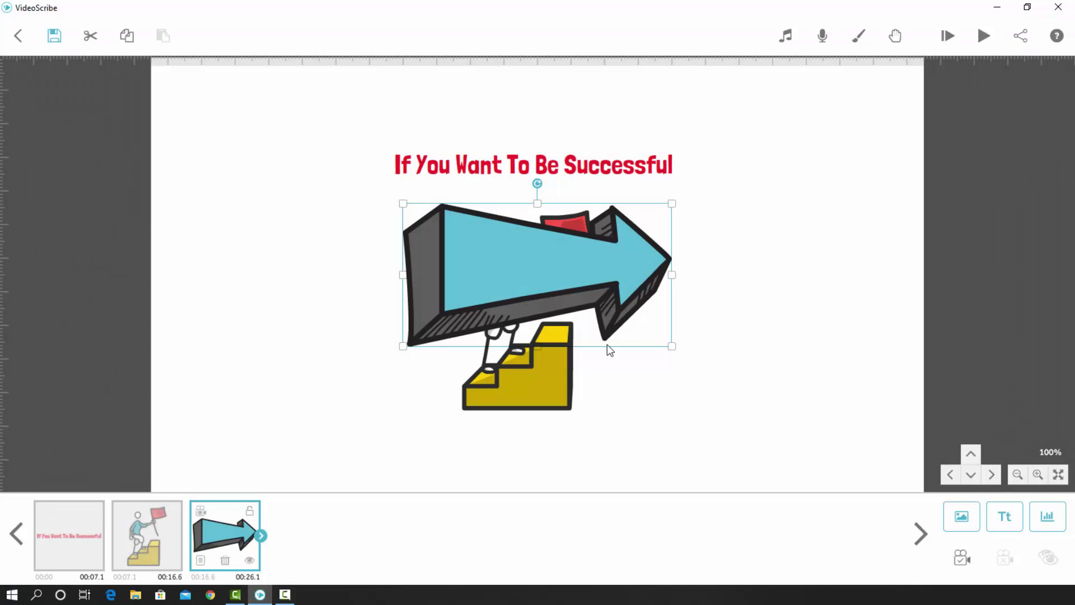
Step: Move the blue arrow to the right of the steps, reduce its size, set its camera to the current position, and deselect it
left_click_drag(563, 292, 782, 390)
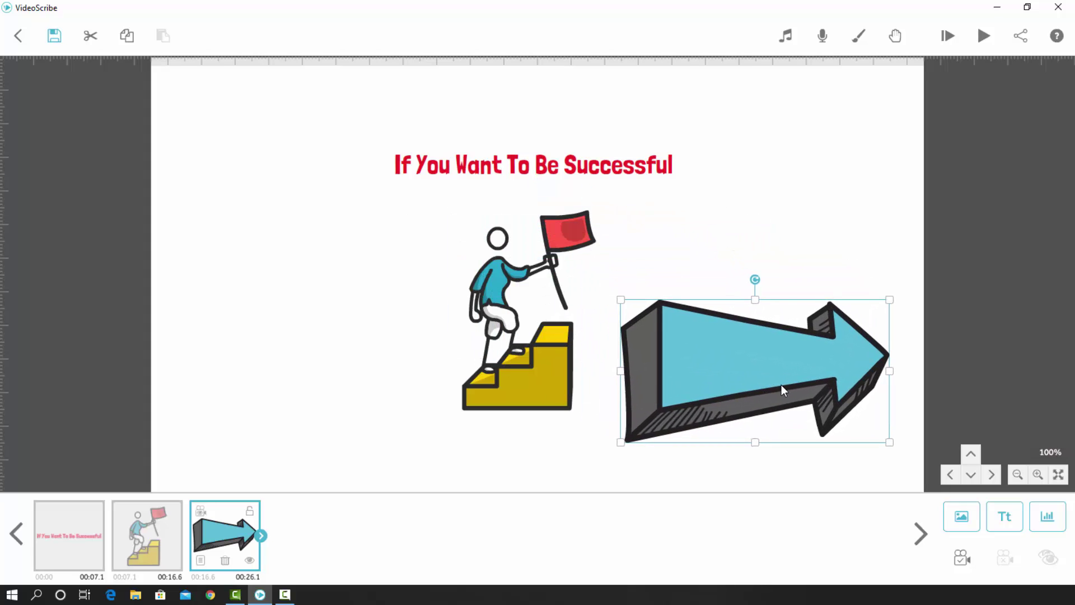
left_click_drag(629, 310, 741, 352)
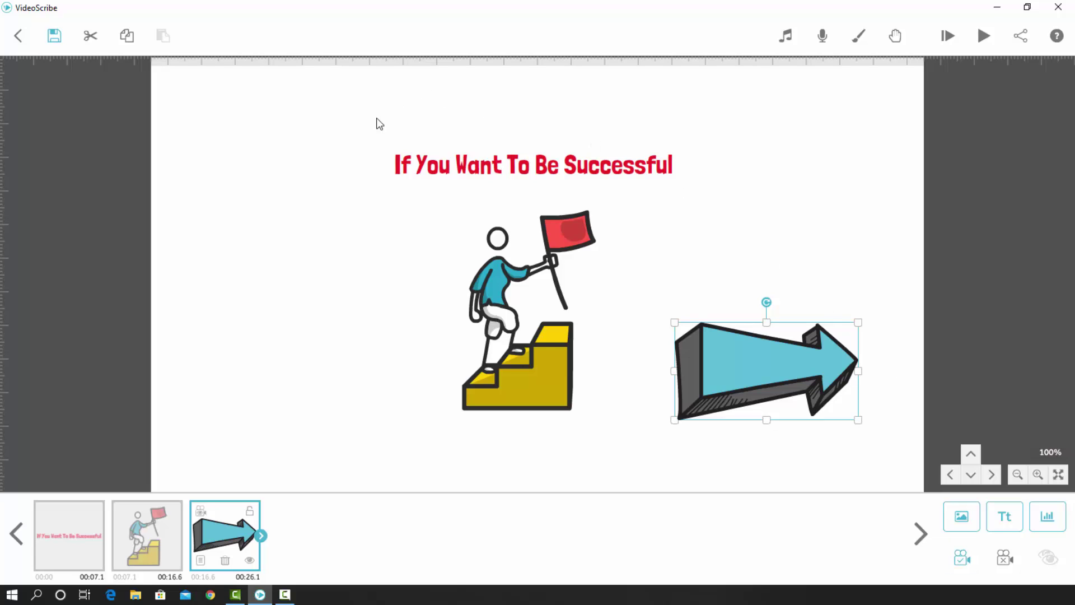
left_click(370, 137)
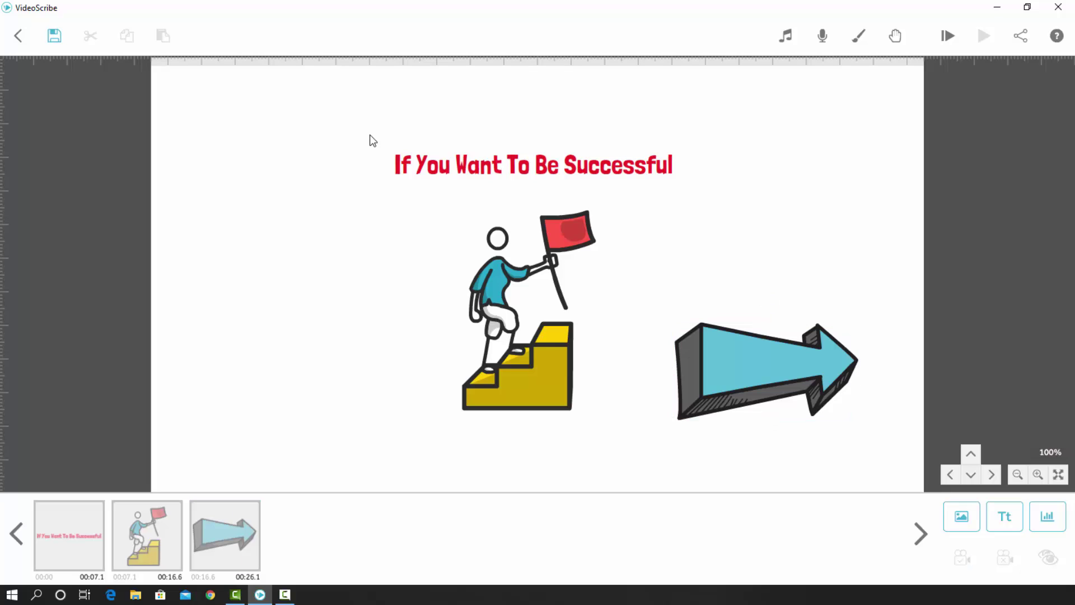
Step: Start a new text on a blank canvas area with the heading "Three Rules To Success" and the line "1. Believe In Yourself"
left_click_drag(370, 134, 898, 449)
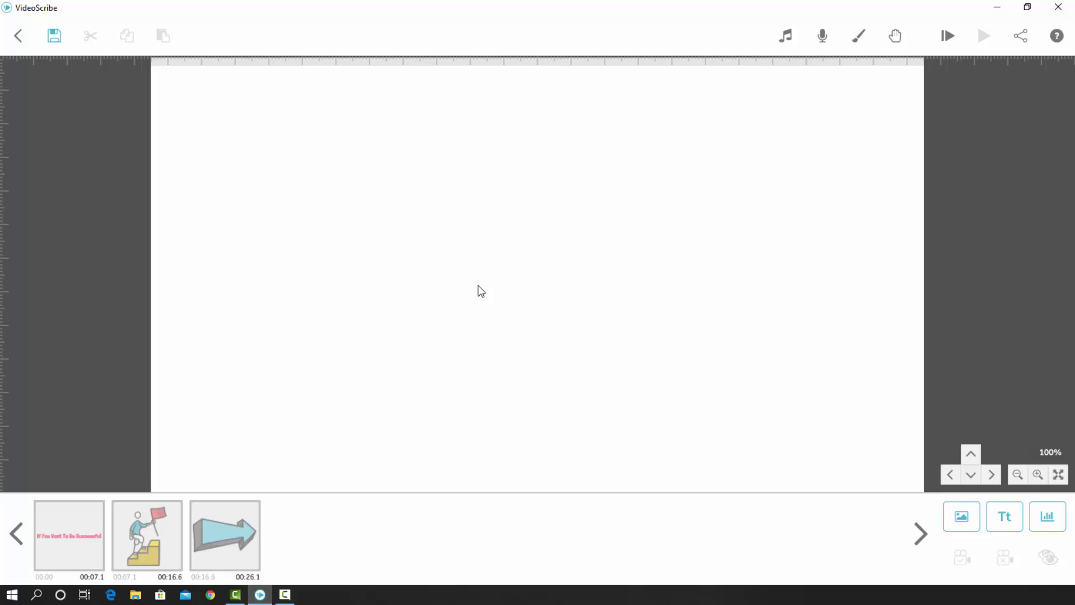
left_click(1012, 524)
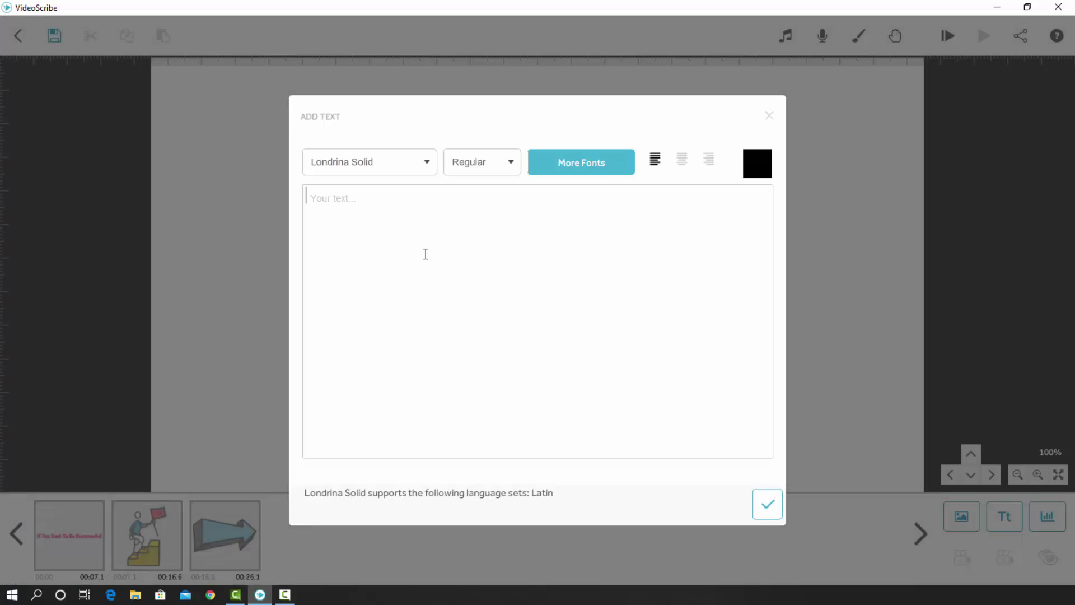
type("Three Ru")
type("es To Suc")
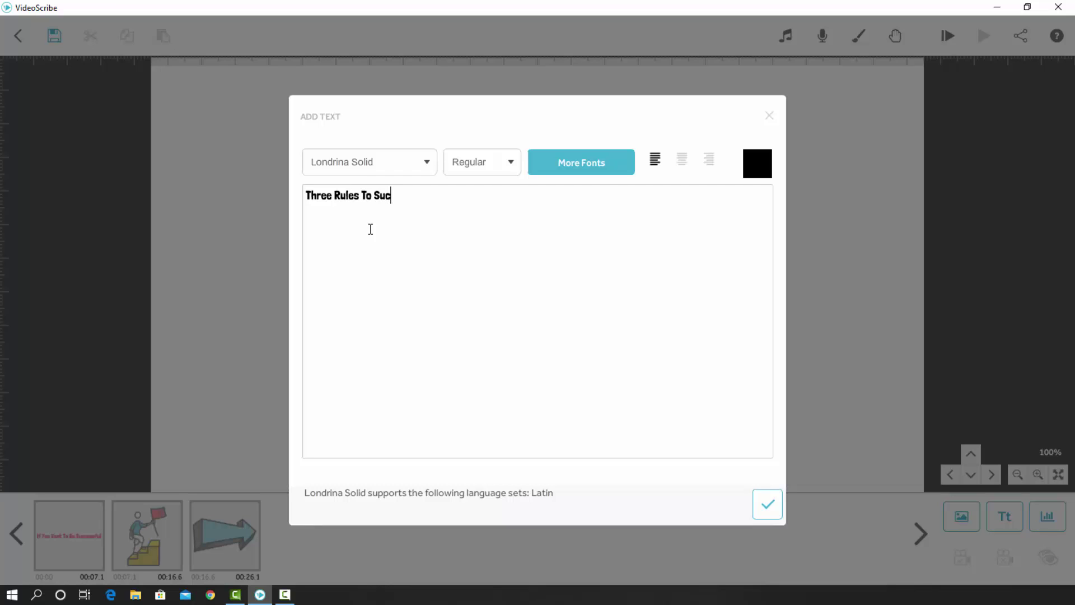
type("cess ")
type("1.")
type(" Belie")
type("ve In ")
type("Yours")
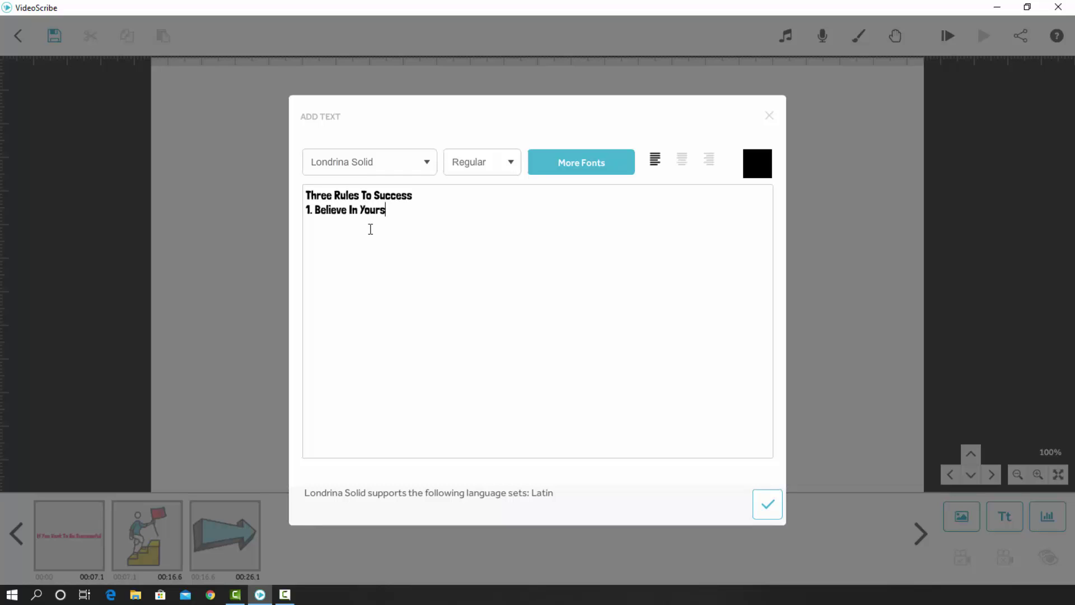
type("el")
type("f ")
Step: Add the lines "2. Be A Good Person" and "3. Never Give Up Till Achievement" to the rules text
type("2.")
type(" Be")
type(" A")
type(" Good ")
type("Perso")
type("n")
key("Return")
type("3")
key("Return")
type(". Never ")
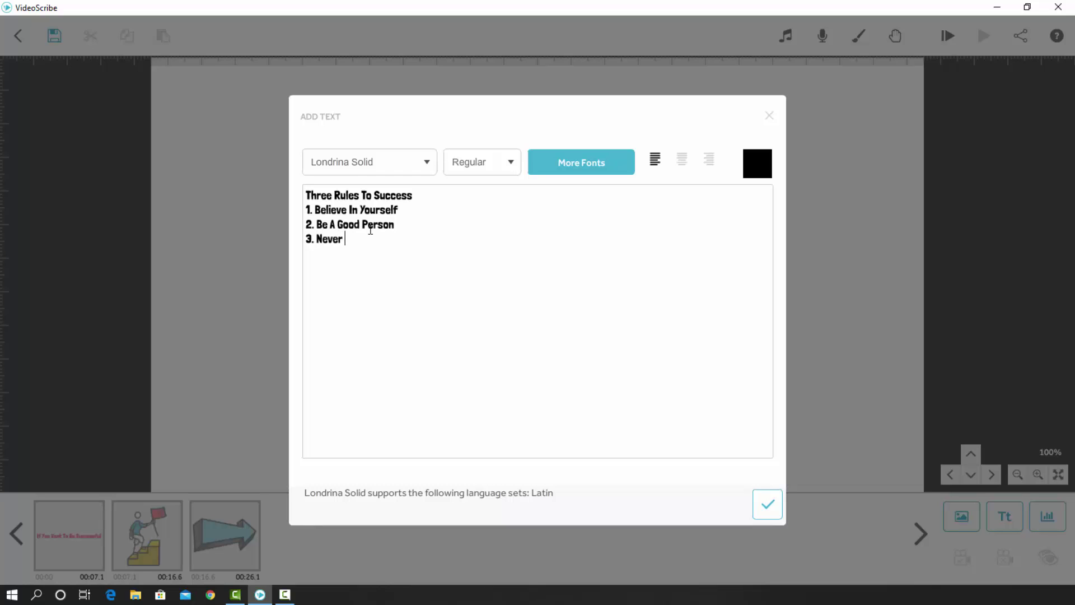
type("Give Up Till Achievement")
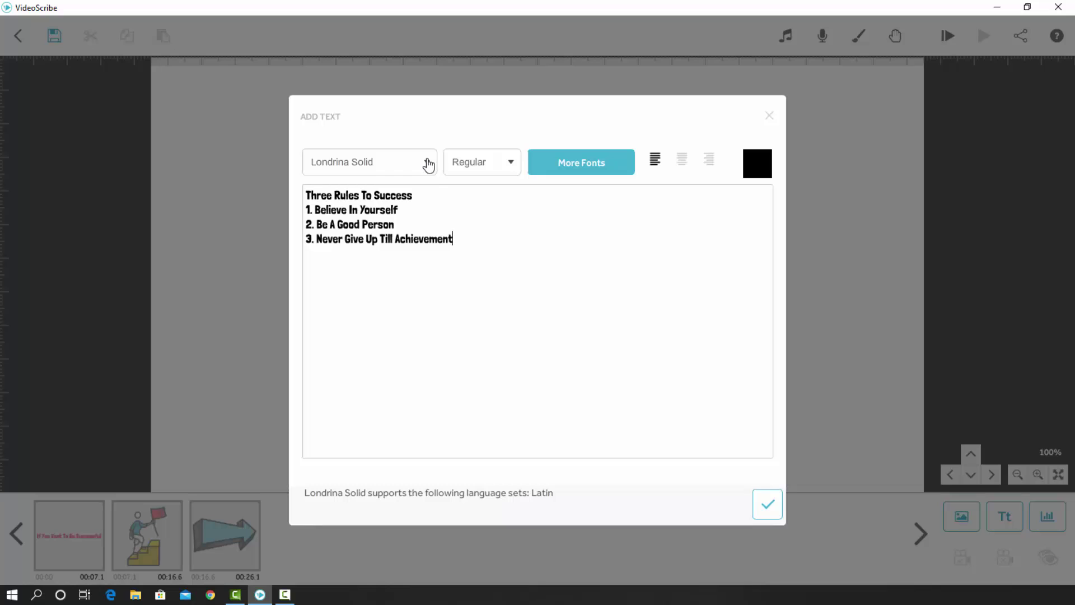
Step: Select Londrina Solid as the font of the rules text
left_click(427, 163)
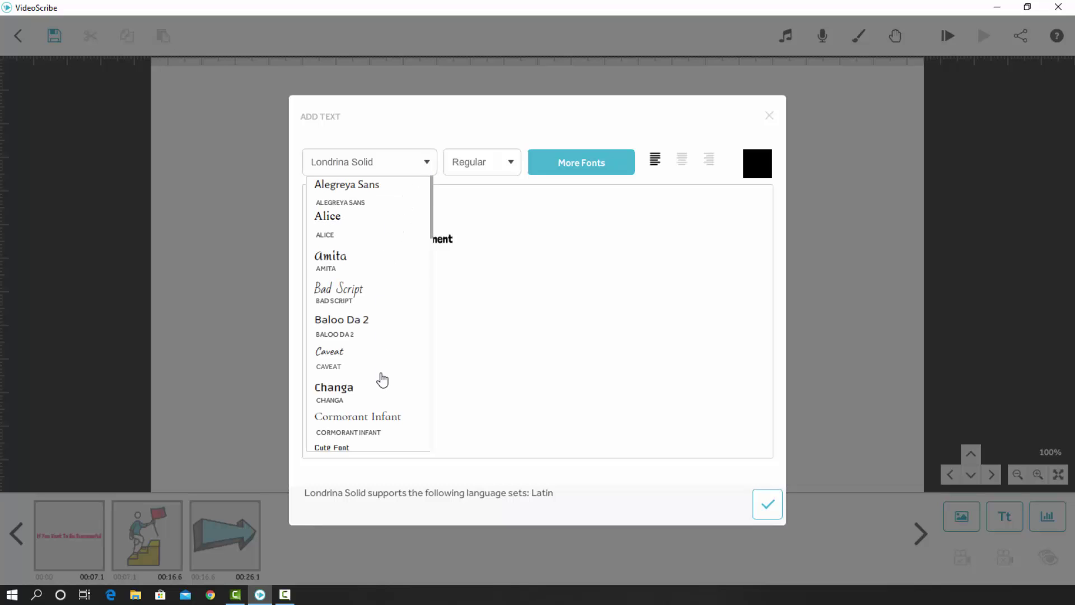
scroll(383, 380, "down", 5)
scroll(382, 380, "down", 3)
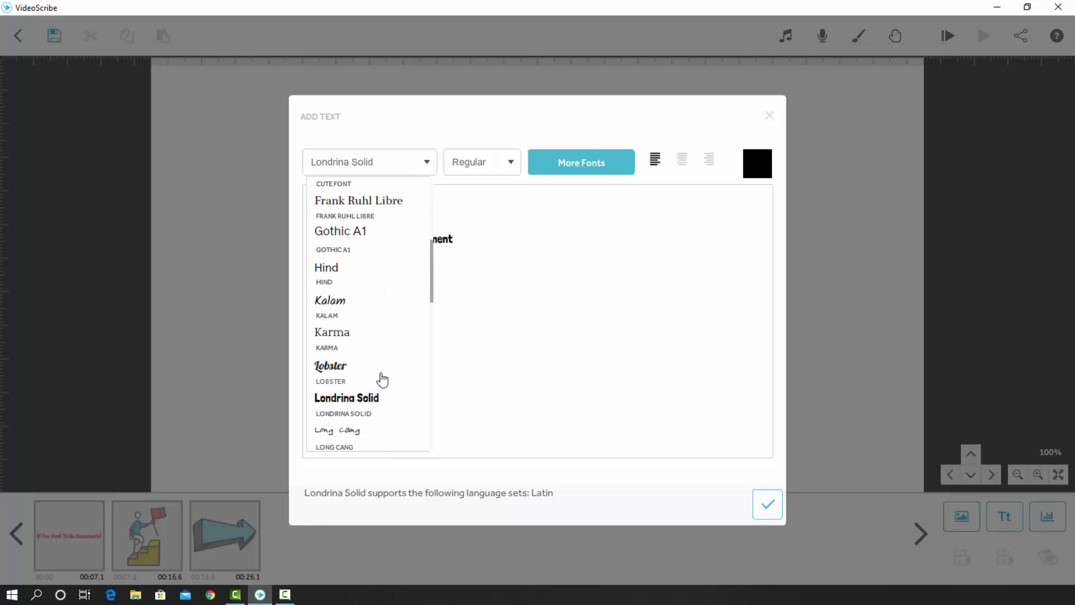
left_click(370, 398)
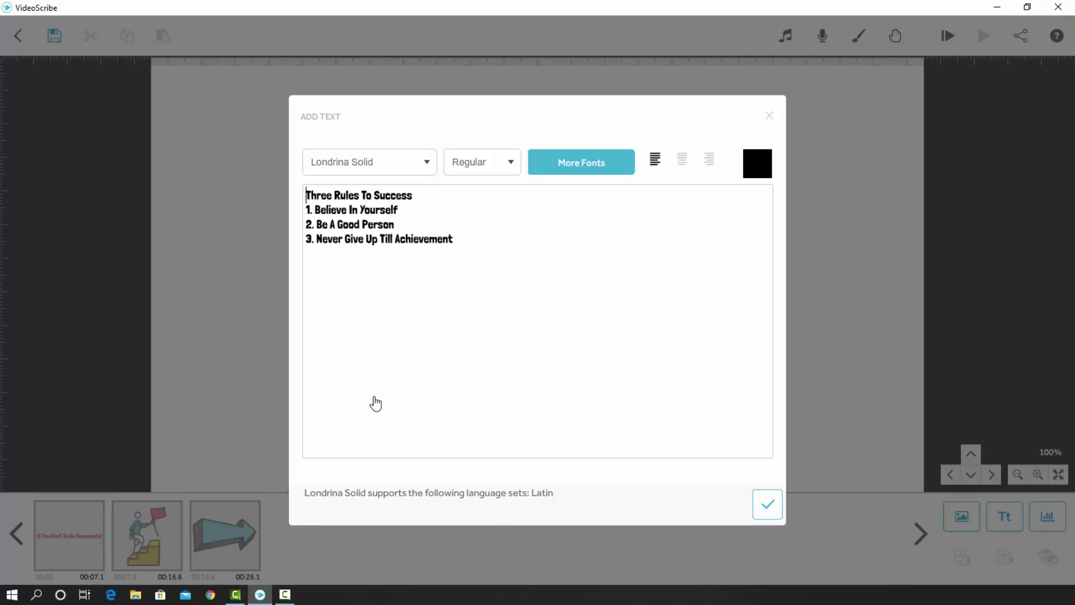
Step: Try Frank Ruhl Libre as the font of the rules text
left_click(427, 164)
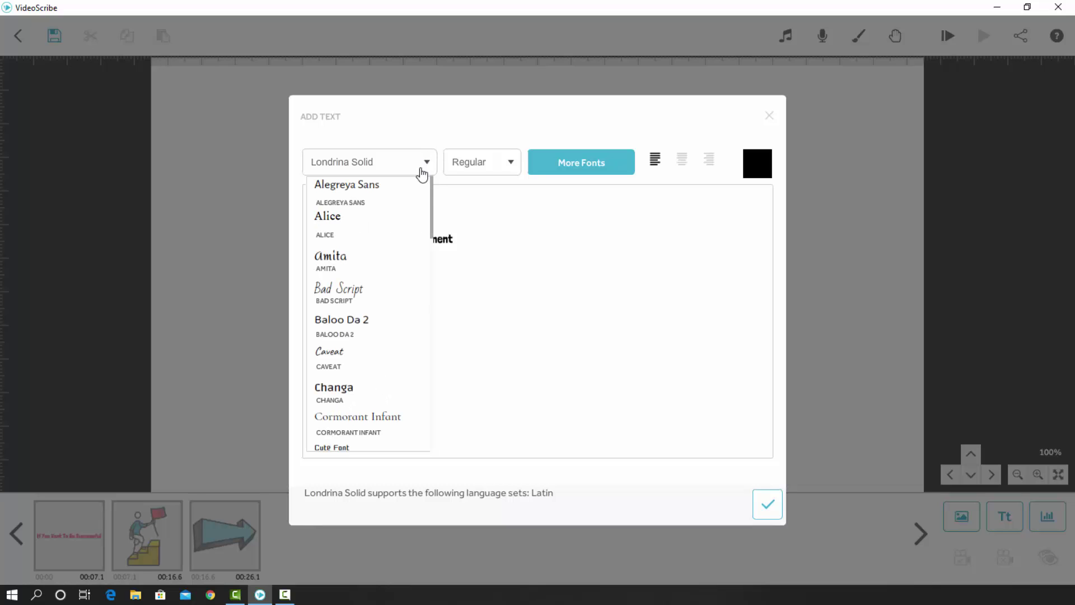
scroll(356, 418, "down", 3)
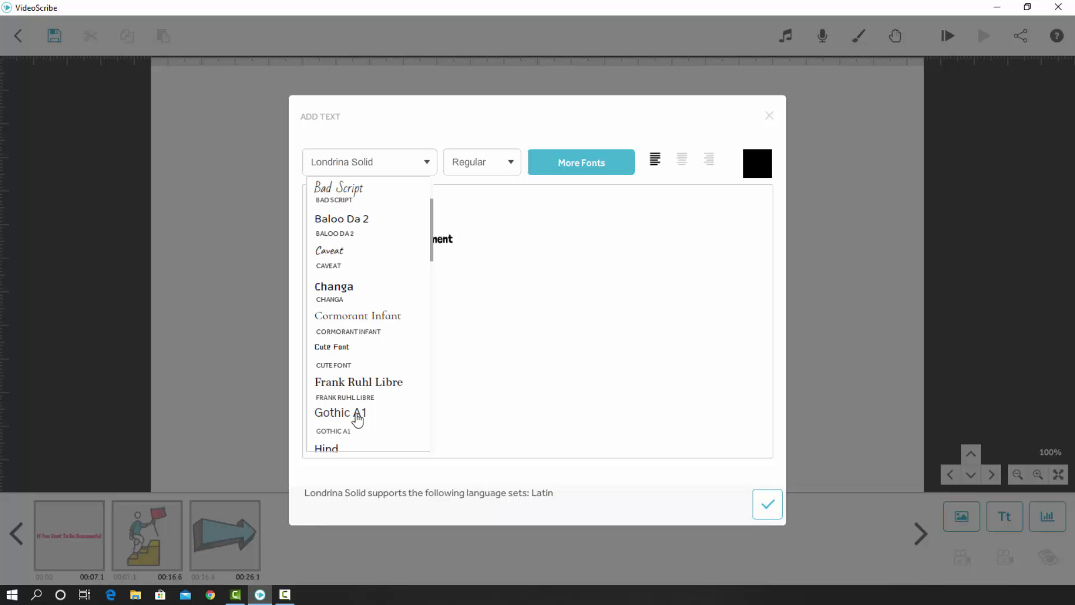
left_click(374, 383)
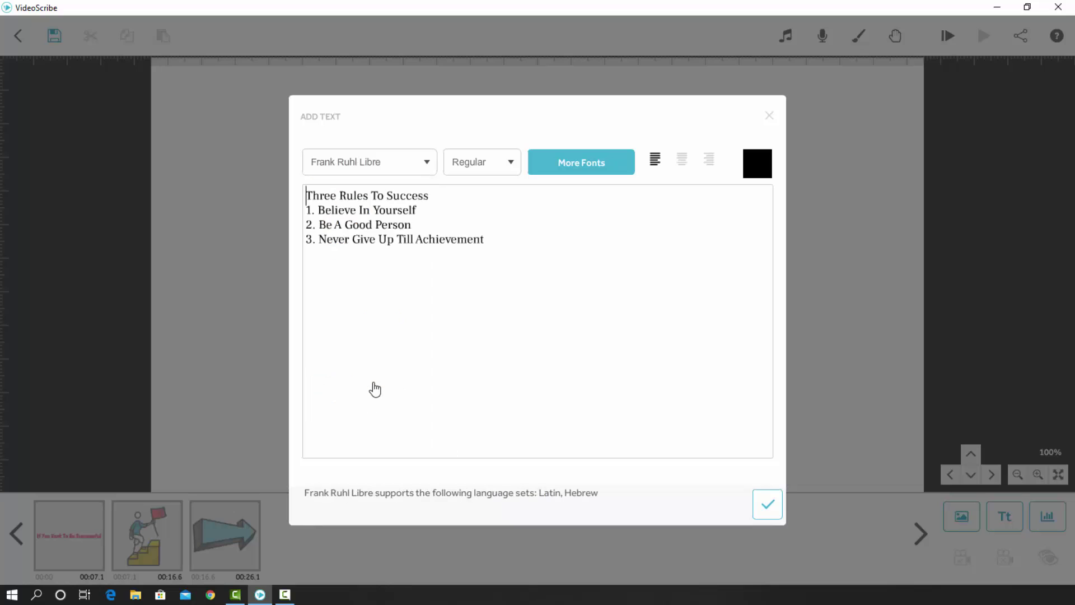
Step: Set the rules text's font to Sawarabi Mincho and place the text in the upper part of the canvas
left_click(423, 170)
scroll(391, 364, "down", 3)
scroll(395, 364, "down", 8)
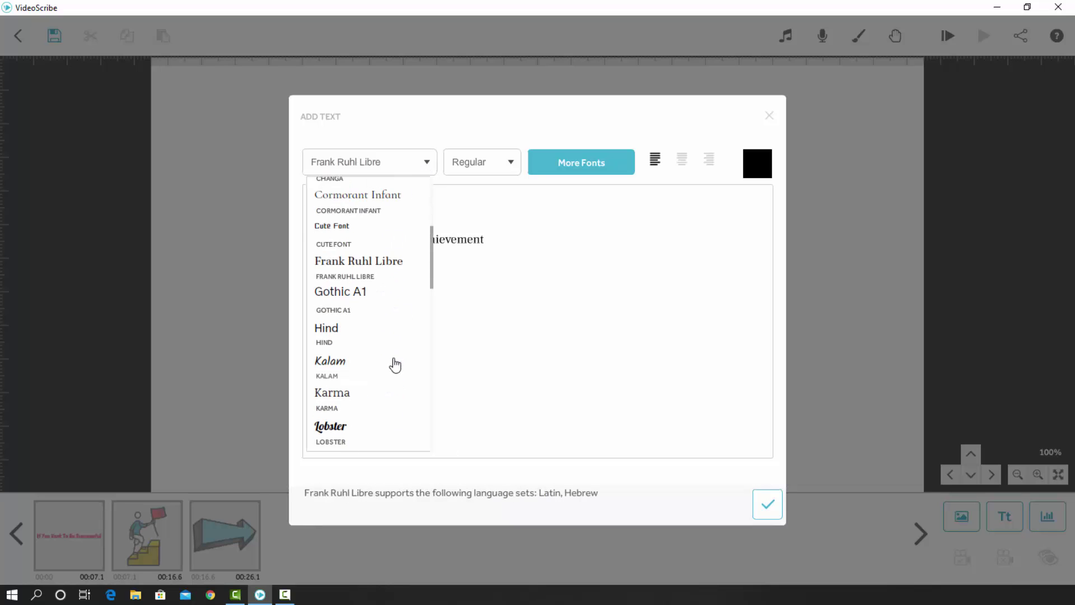
scroll(395, 364, "down", 2)
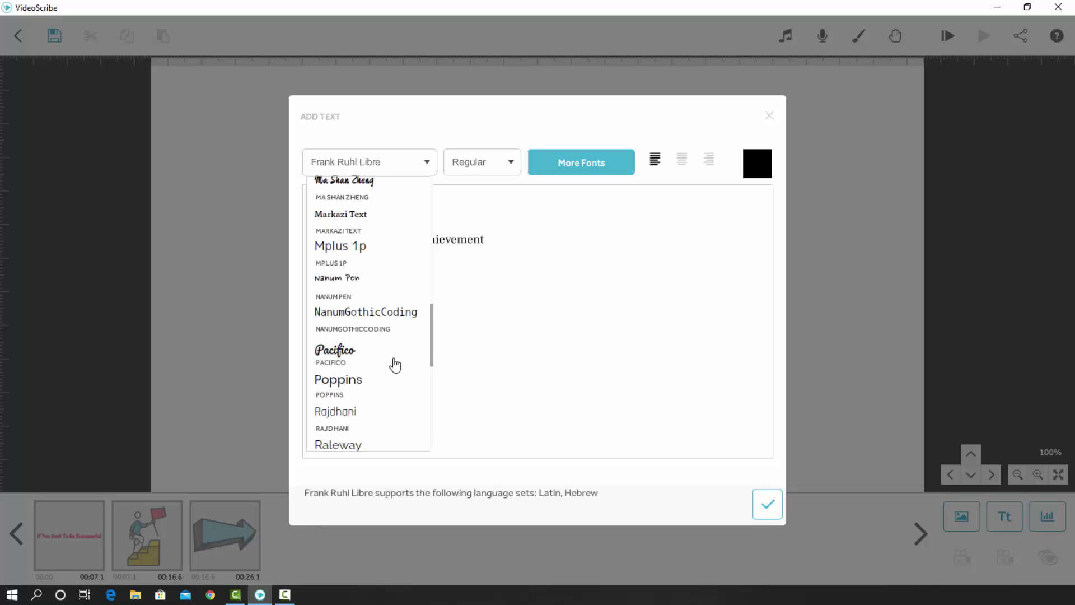
scroll(395, 365, "down", 4)
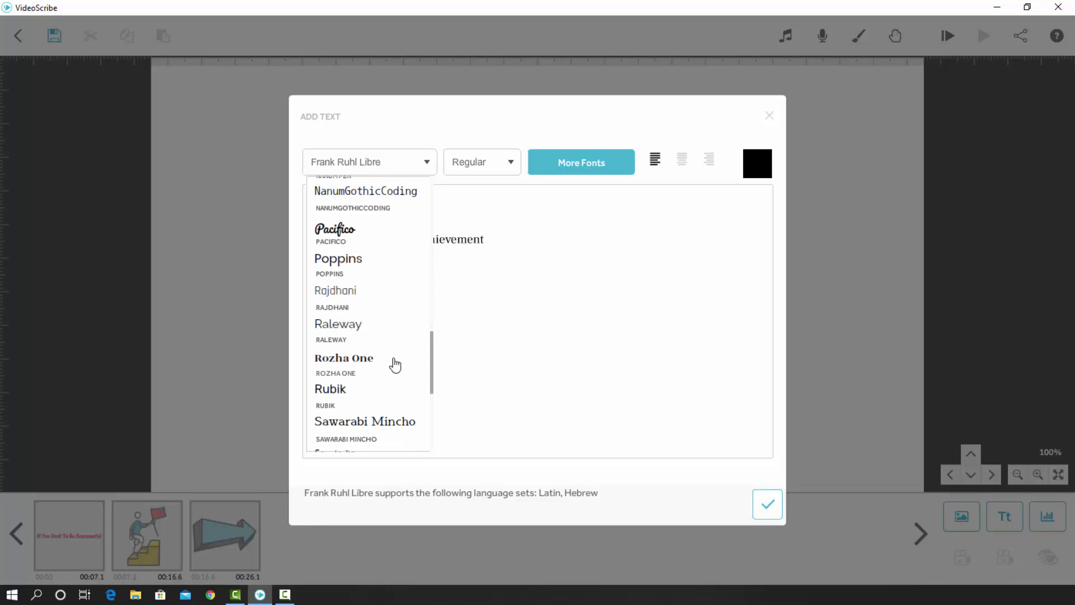
left_click(393, 428)
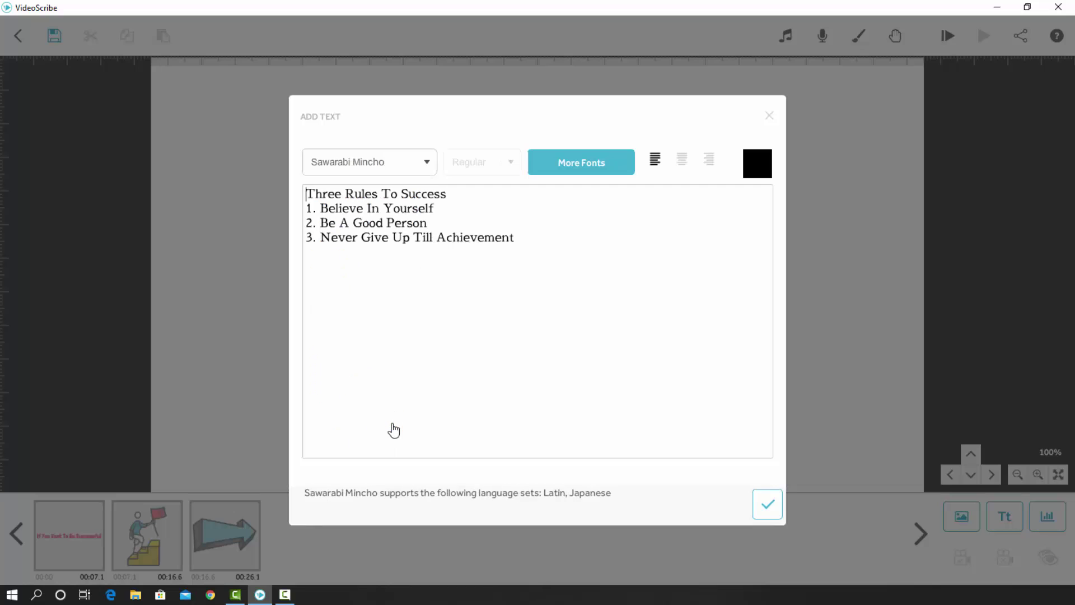
left_click(767, 505)
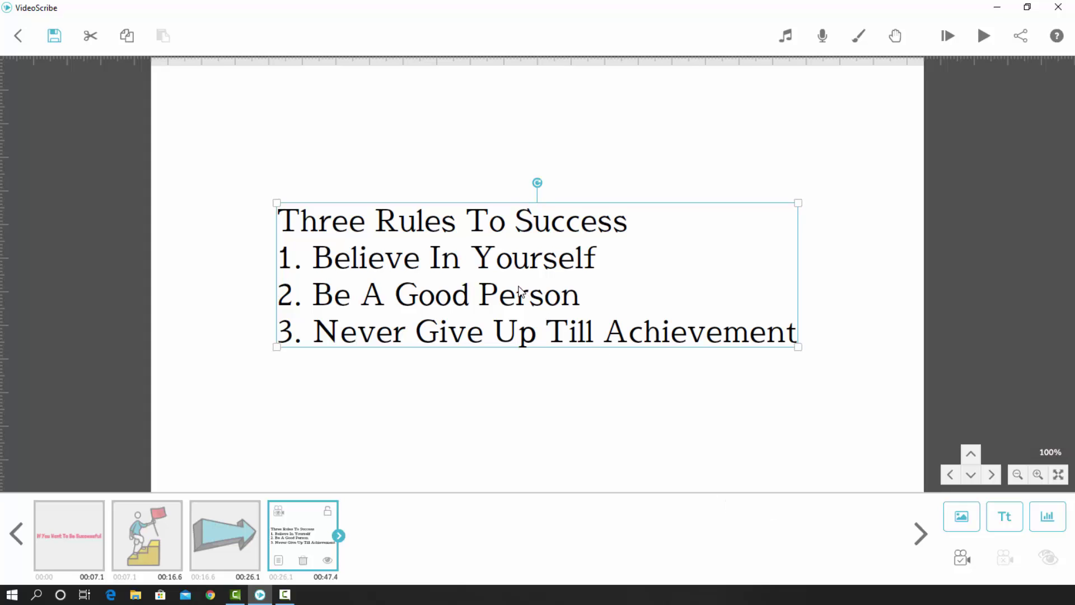
left_click_drag(519, 290, 522, 211)
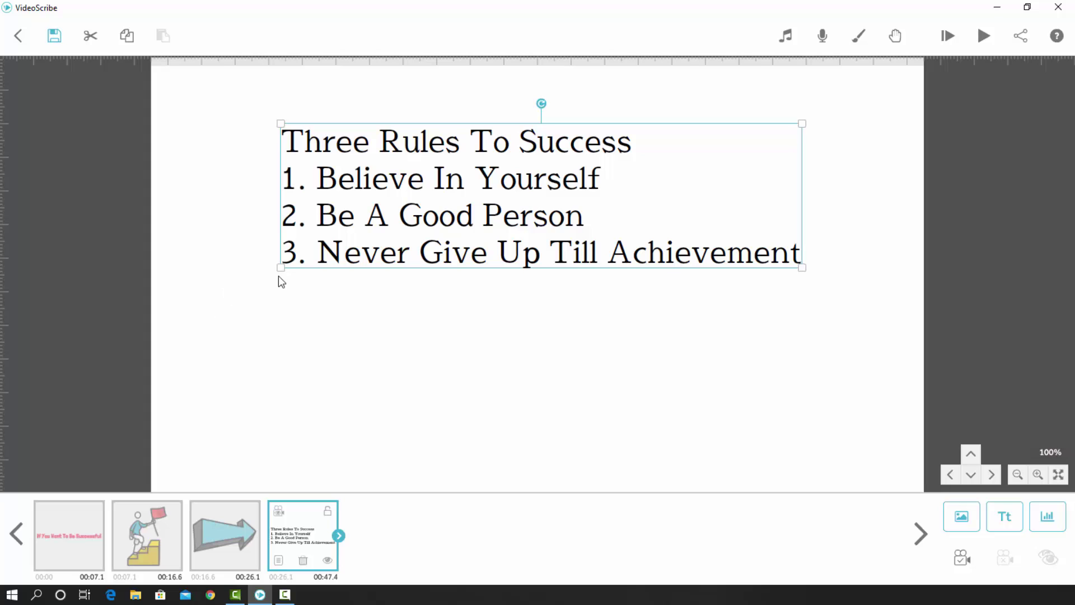
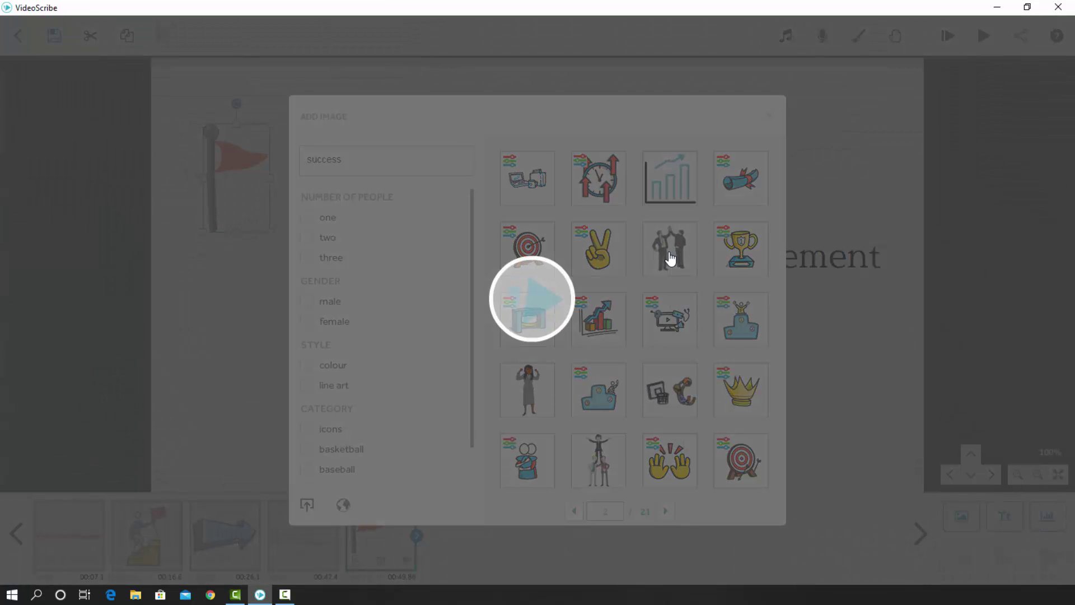
Step: Add the image of two high-fiving businessmen below the rules text at a reduced size and set its camera to the current position
left_click(670, 258)
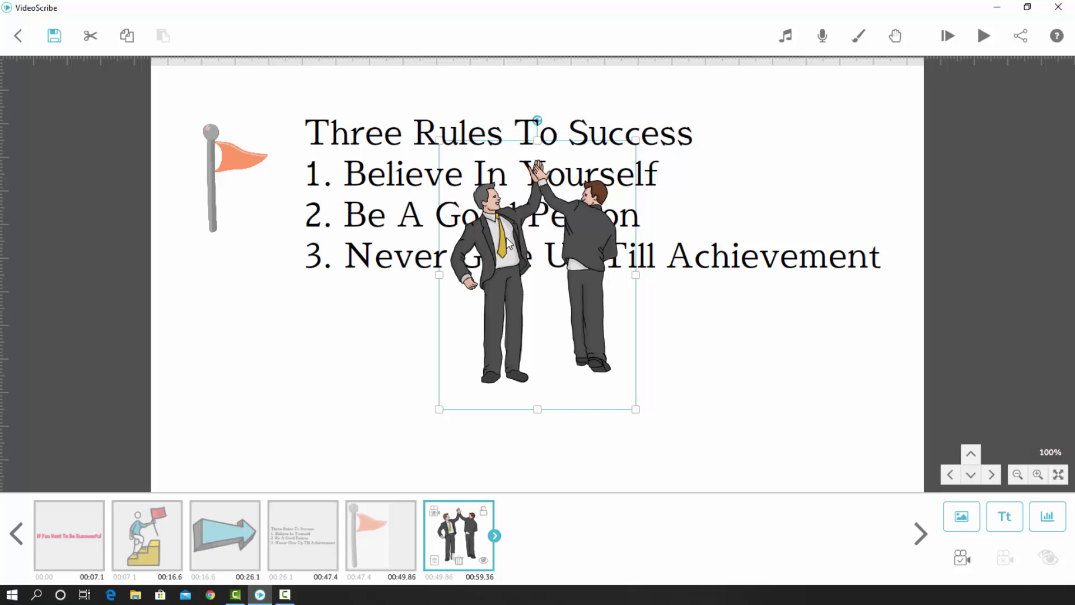
left_click_drag(507, 240, 504, 333)
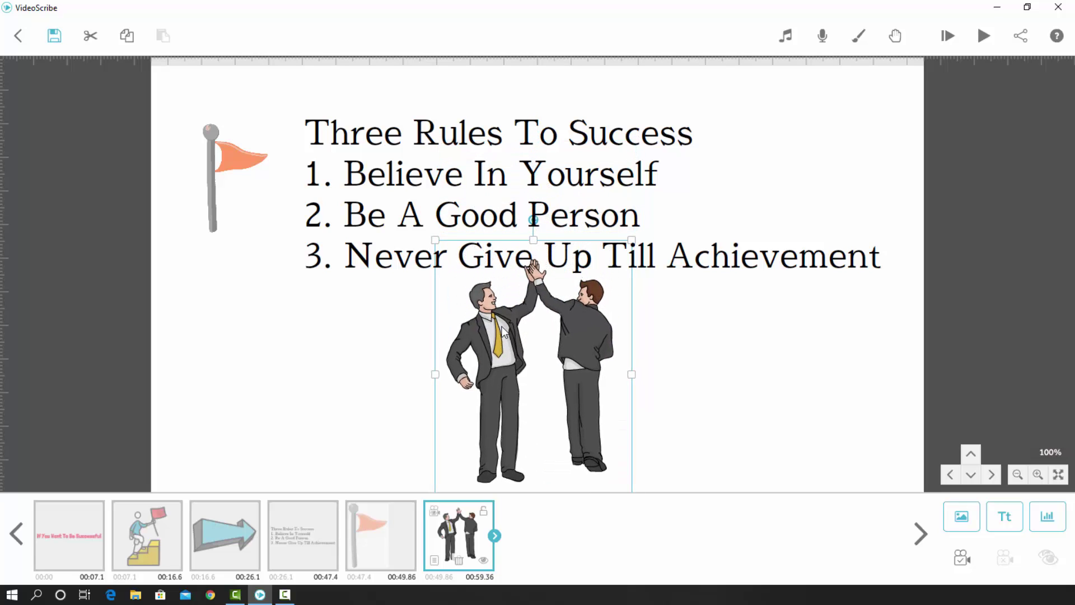
left_click_drag(436, 244, 468, 291)
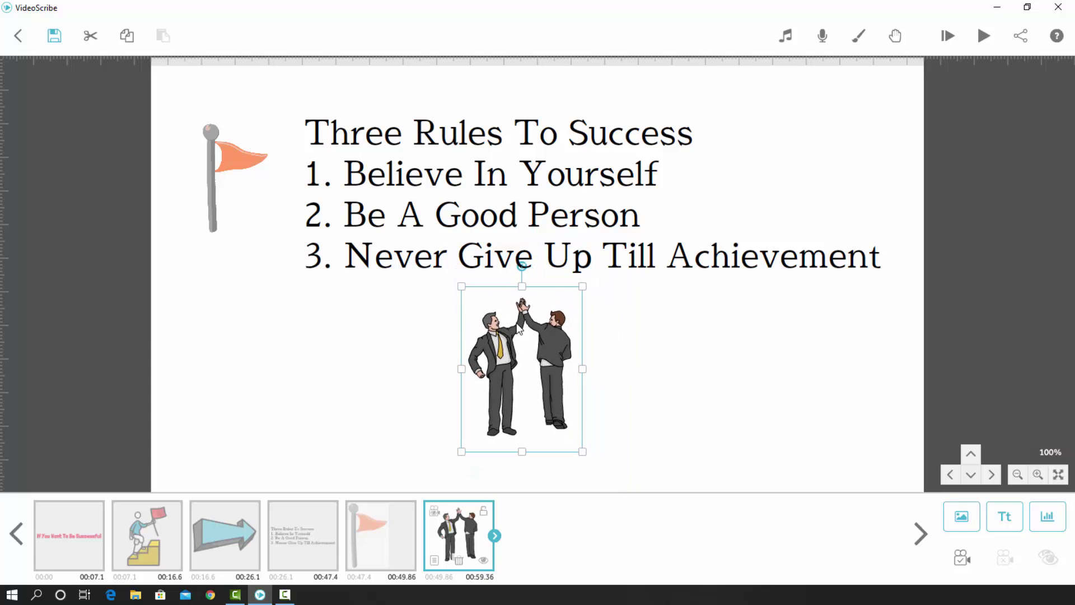
left_click_drag(581, 456, 598, 468)
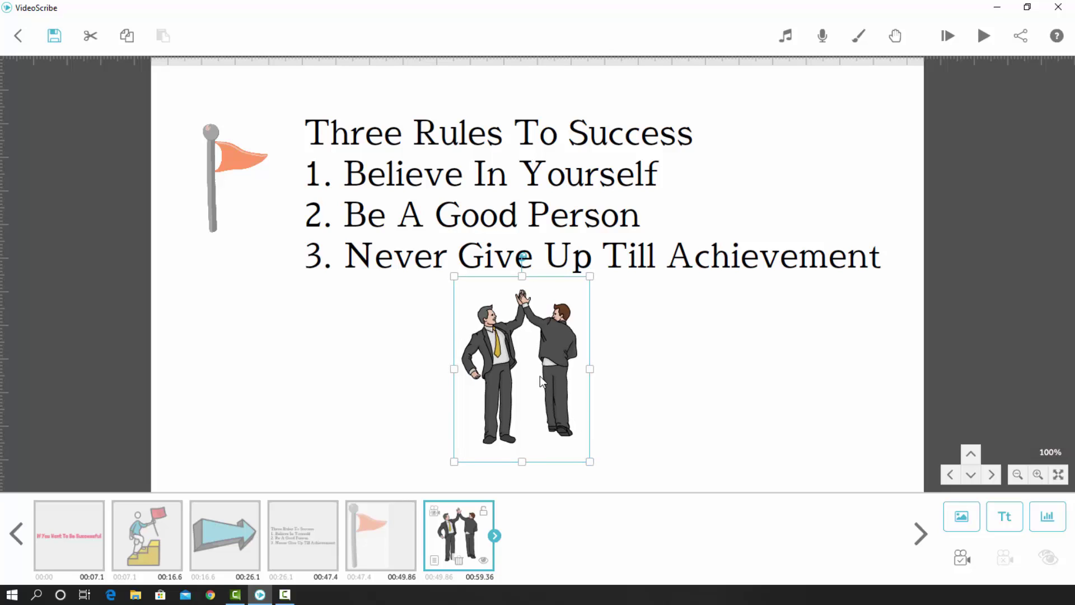
mouse_move(540, 376)
left_mouse_down()
mouse_move(551, 377)
mouse_move(541, 377)
left_mouse_up()
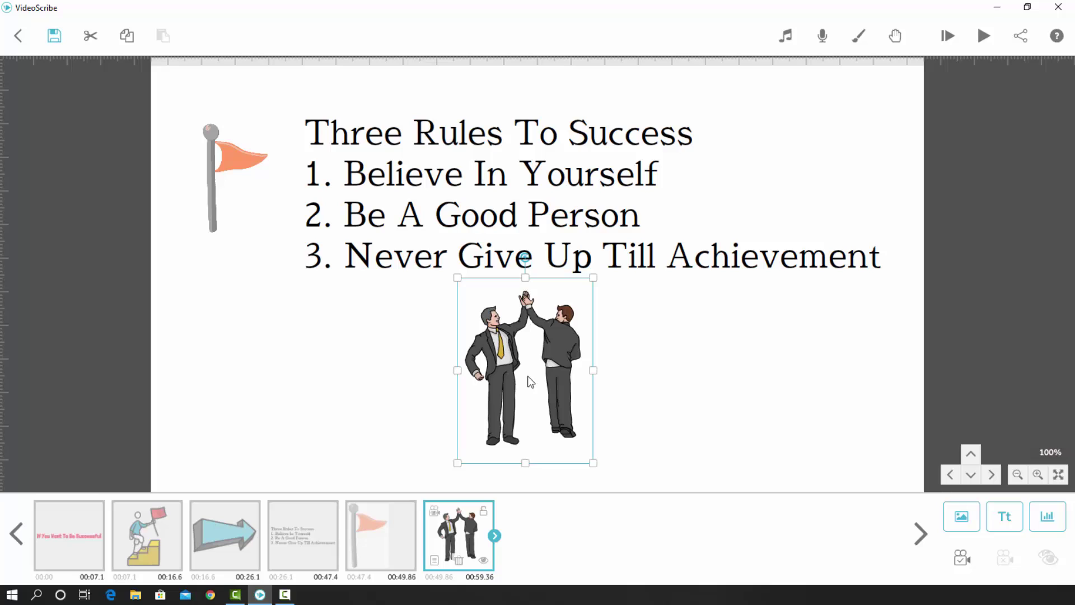
left_click(962, 560)
Step: Record a voiceover of about 1:05 with the Yeti Stereo Microphone while the scribe plays
left_click(822, 36)
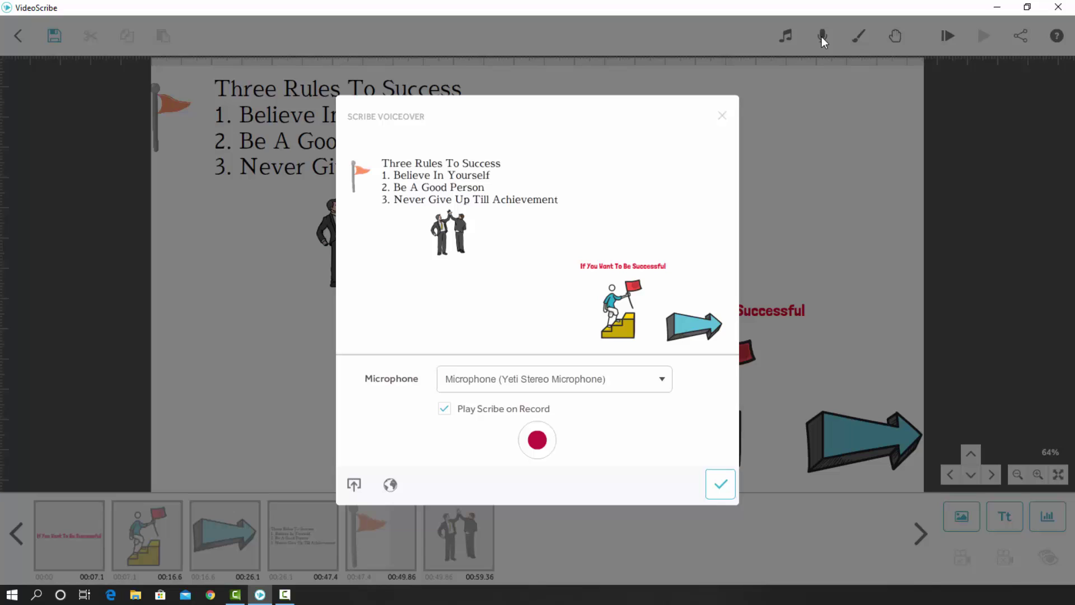
left_click(662, 381)
left_click(632, 413)
left_click(538, 442)
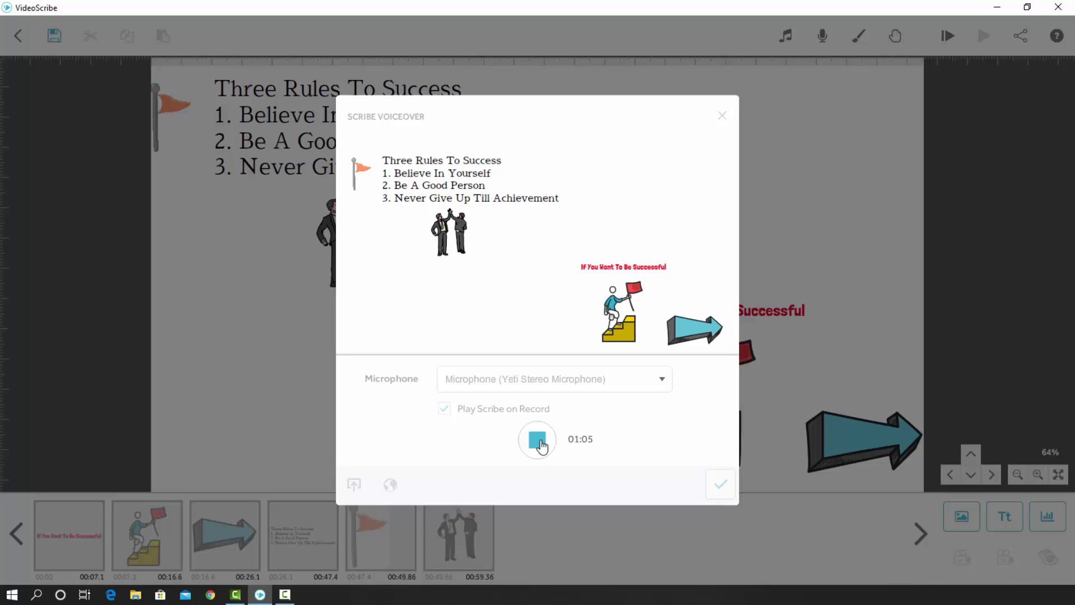
left_click(540, 441)
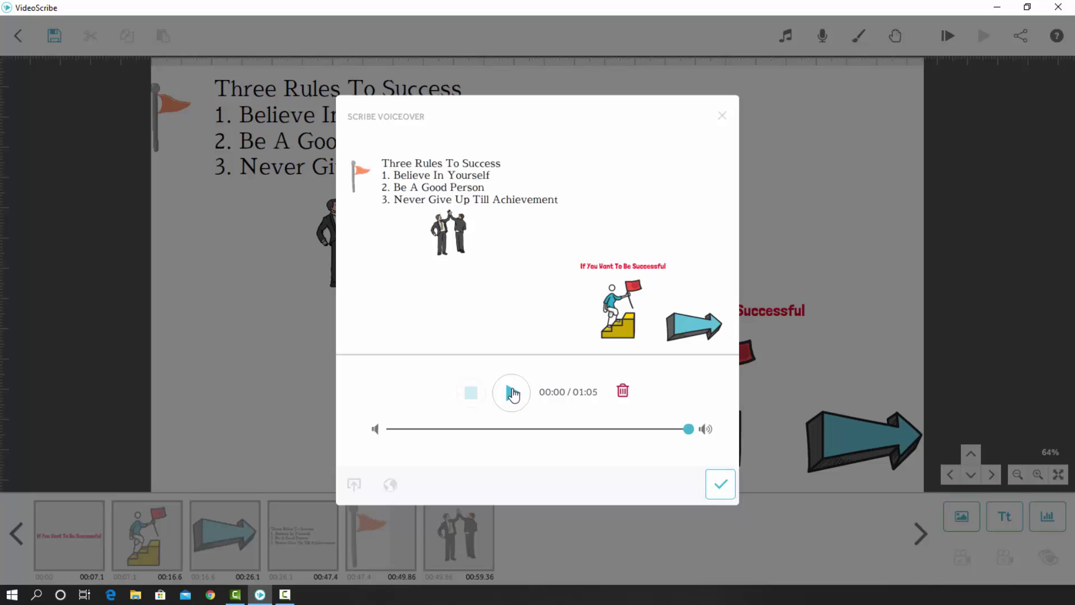
Step: Play back the start of the recorded voiceover, pause it, and apply the recording to the scribe
left_click(511, 393)
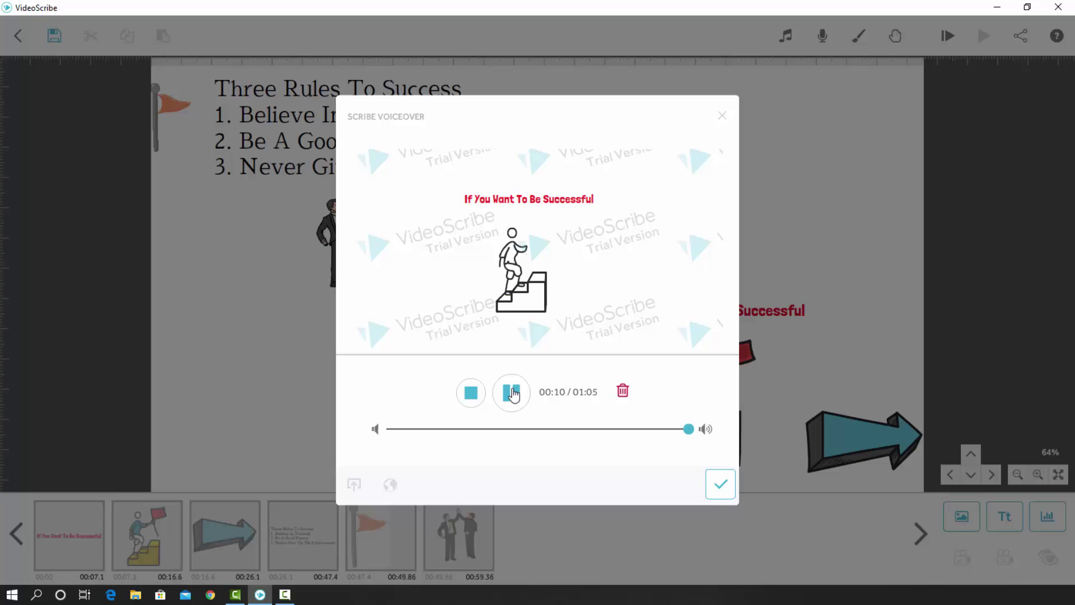
left_click(512, 394)
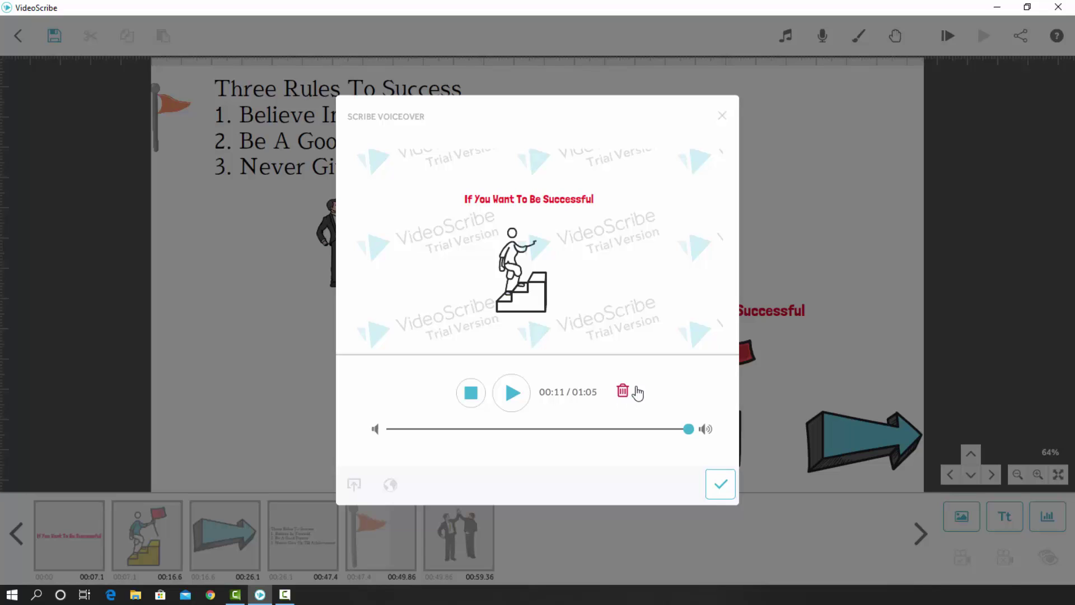
left_click(720, 484)
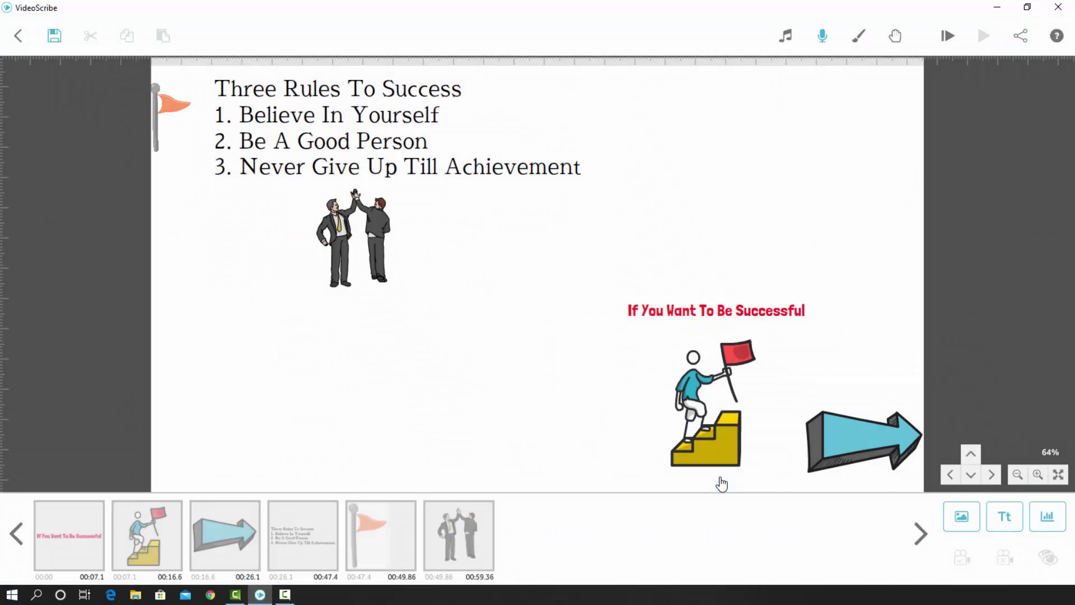
Step: Add the track "Beg Your Pardon" as the scribe's background music at a strongly reduced volume
left_click(786, 37)
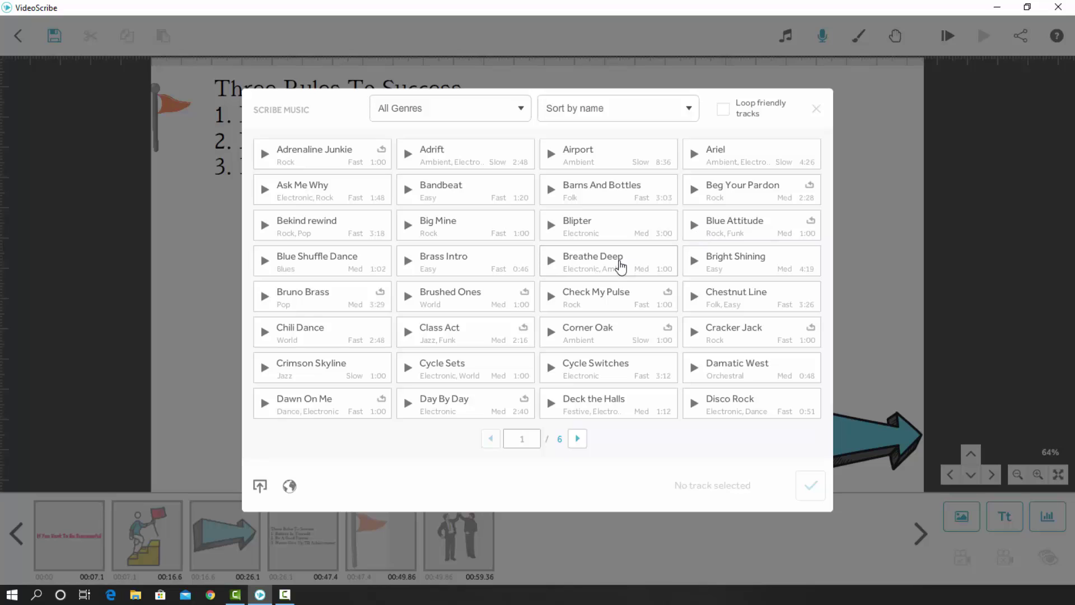
left_click(694, 191)
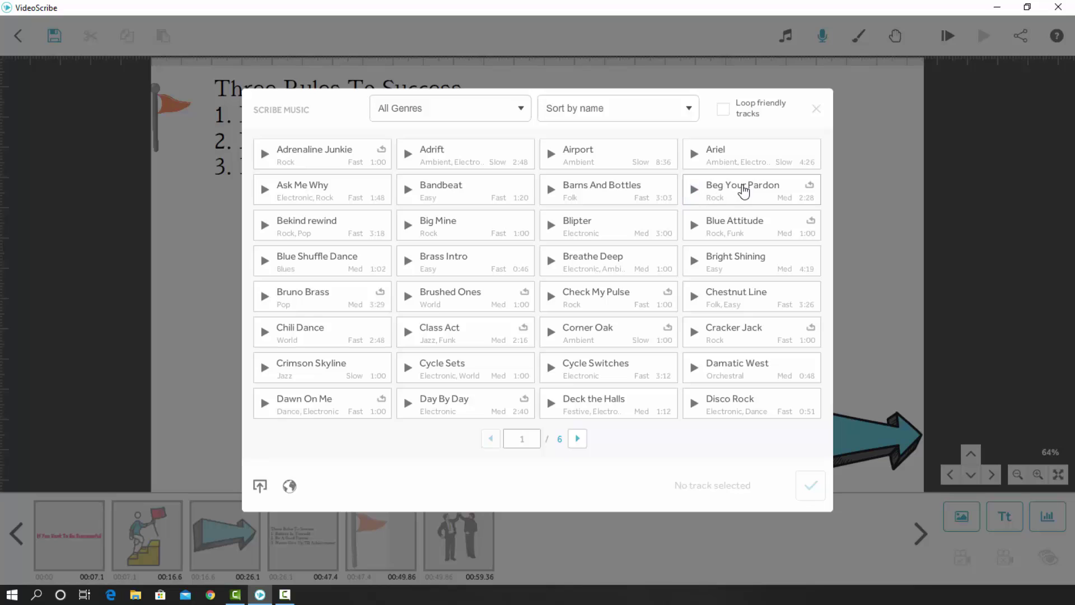
left_click(745, 188)
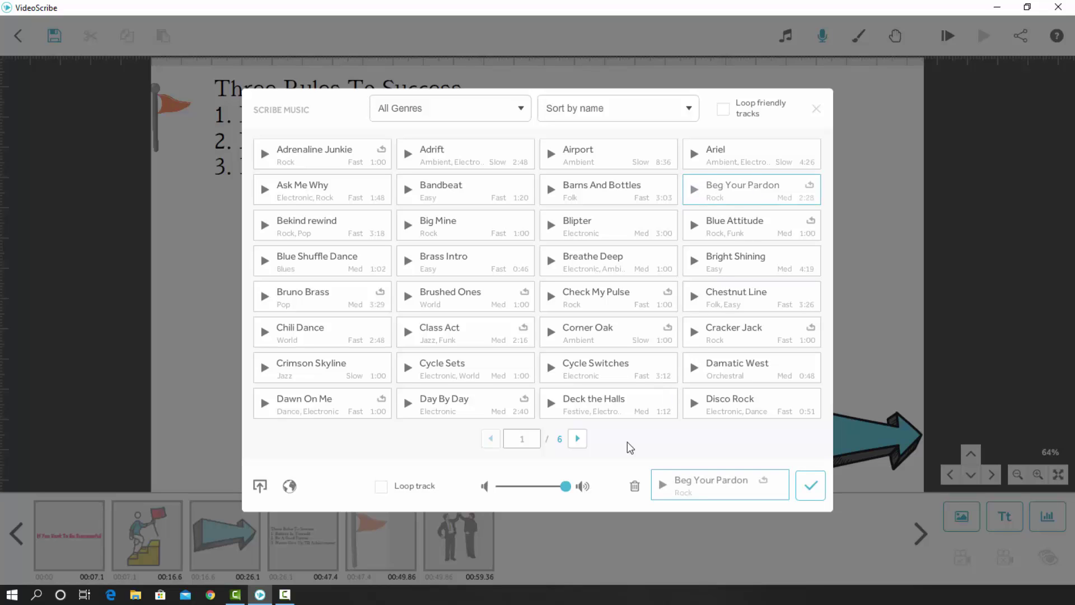
left_click_drag(565, 490, 510, 490)
left_click(812, 486)
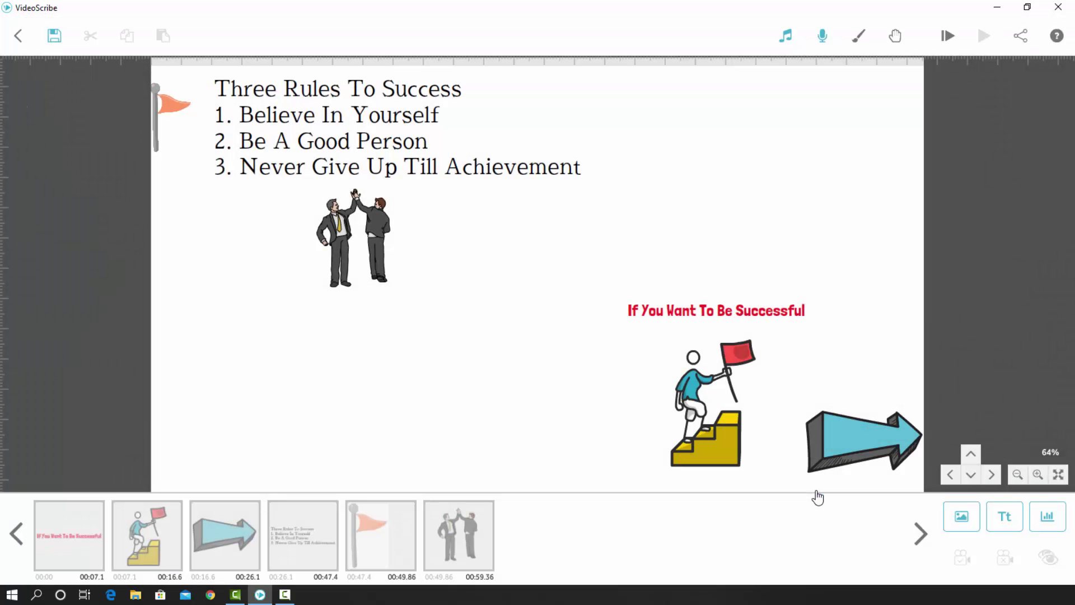